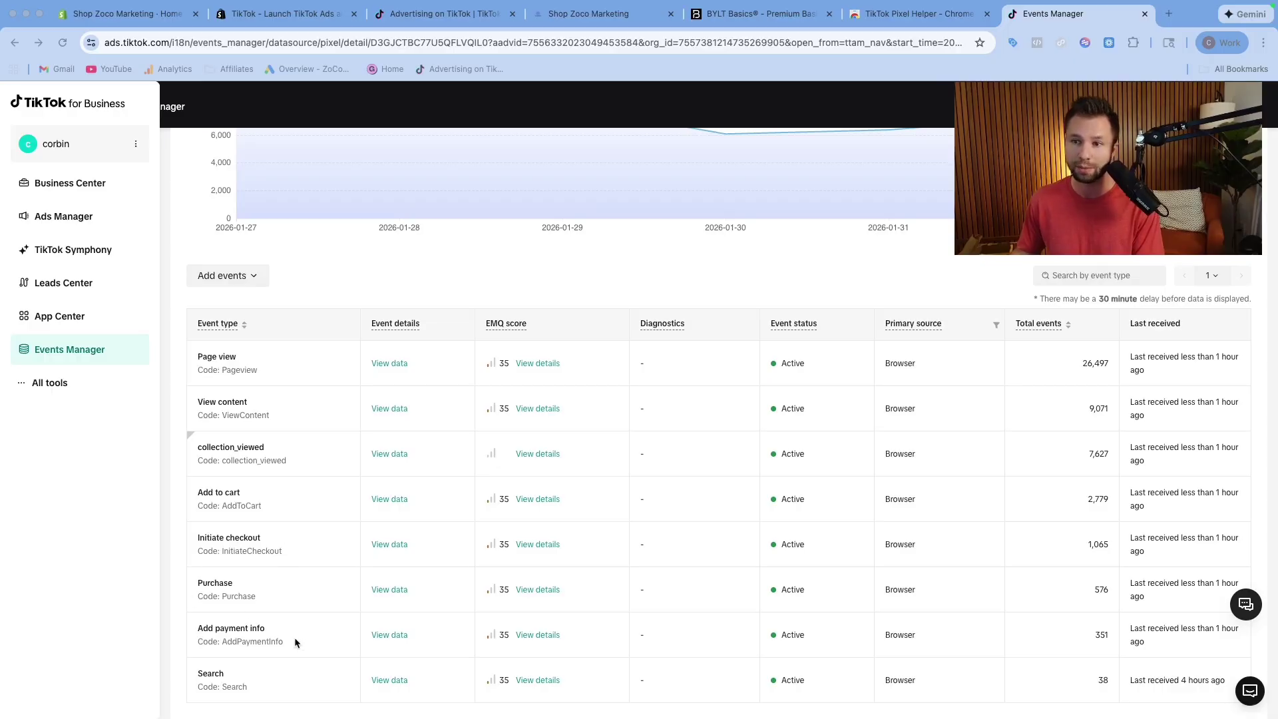
- Inspect the TikTok pixel and its events on the BYLT Basics site with TikTok Pixel Helper
{"action": "scroll", "coordinate": [568, 621], "scroll_direction": "up", "scroll_amount": 1}
{"action": "scroll", "coordinate": [568, 622], "scroll_direction": "down", "scroll_amount": 1}
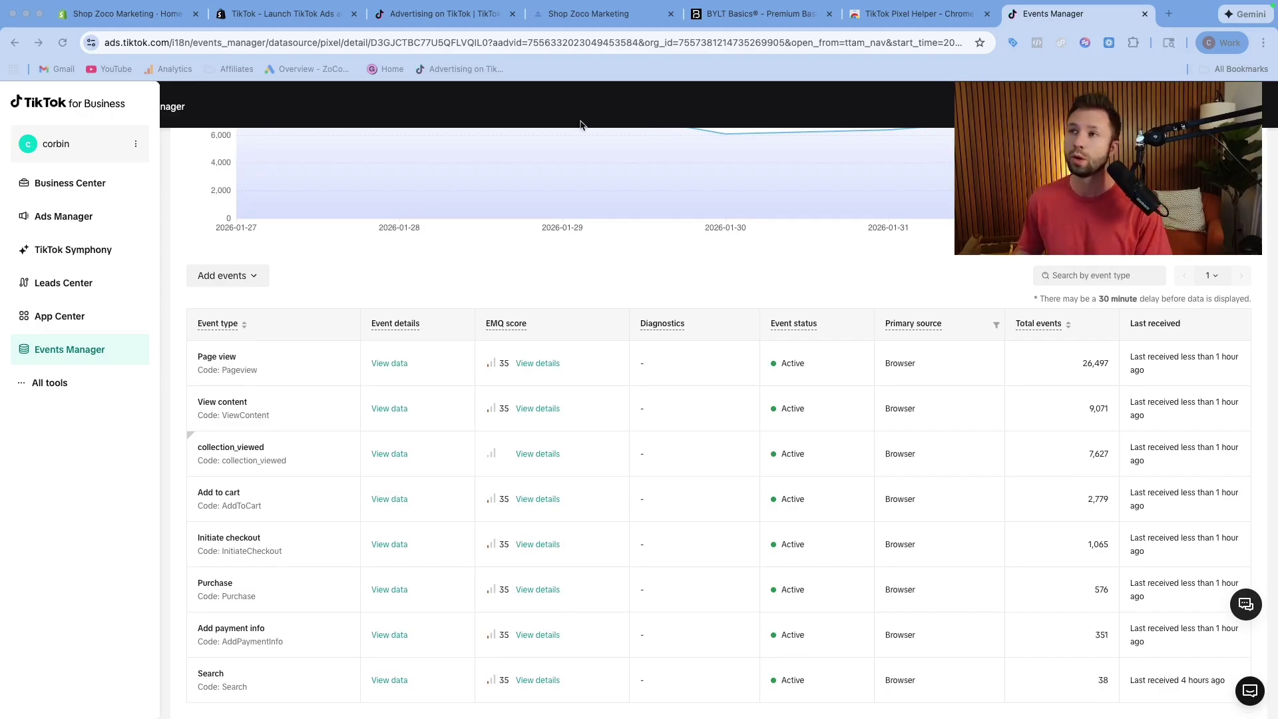
{"action": "left_click", "coordinate": [744, 23]}
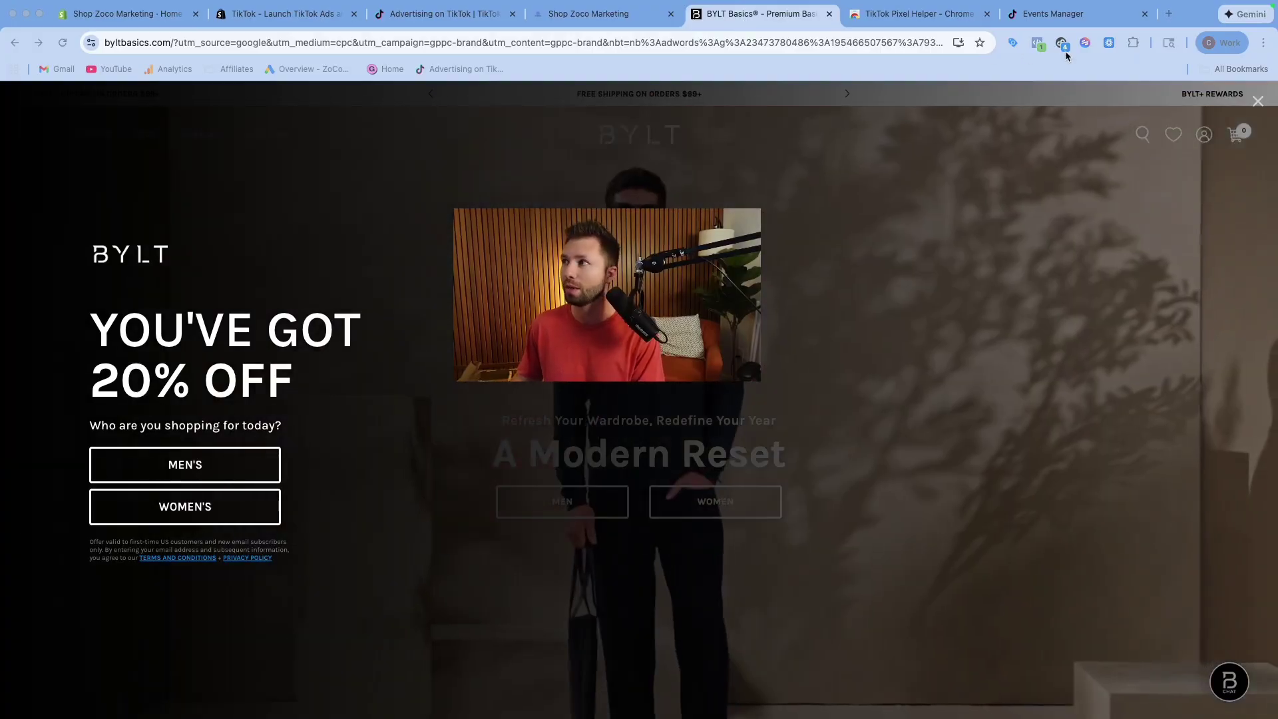
{"action": "left_click", "coordinate": [1059, 67]}
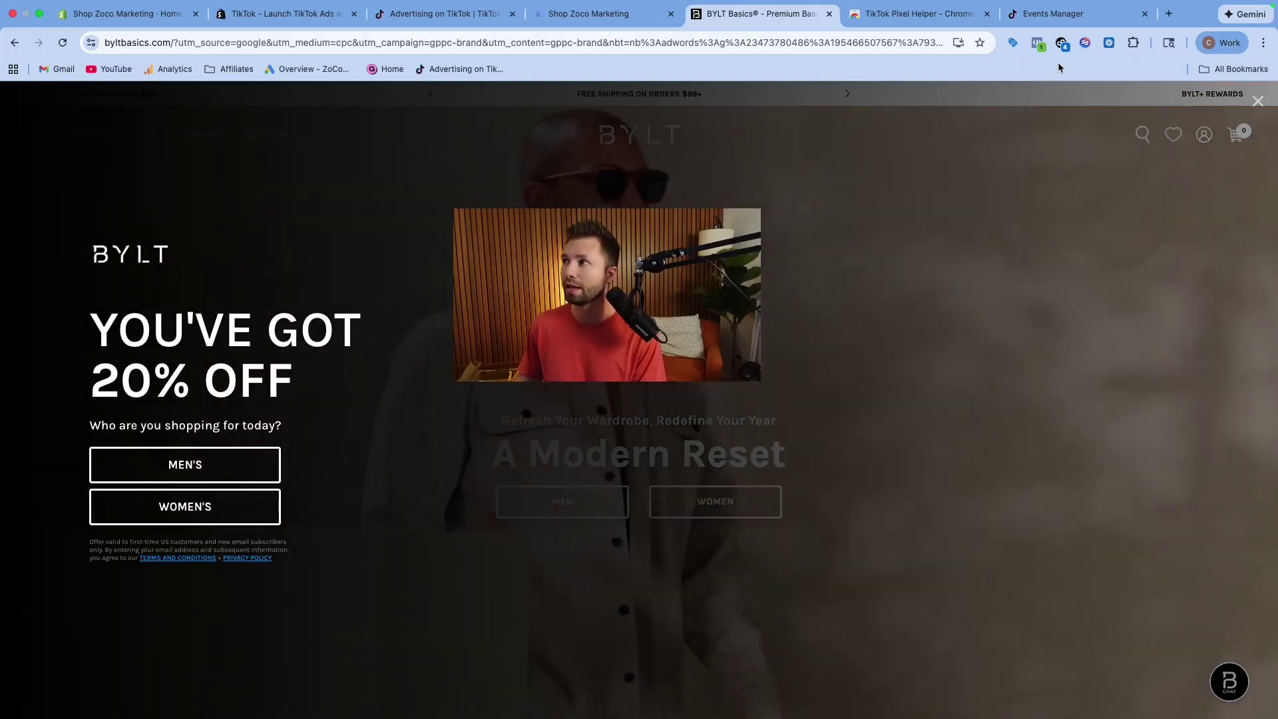
{"action": "left_click", "coordinate": [919, 14]}
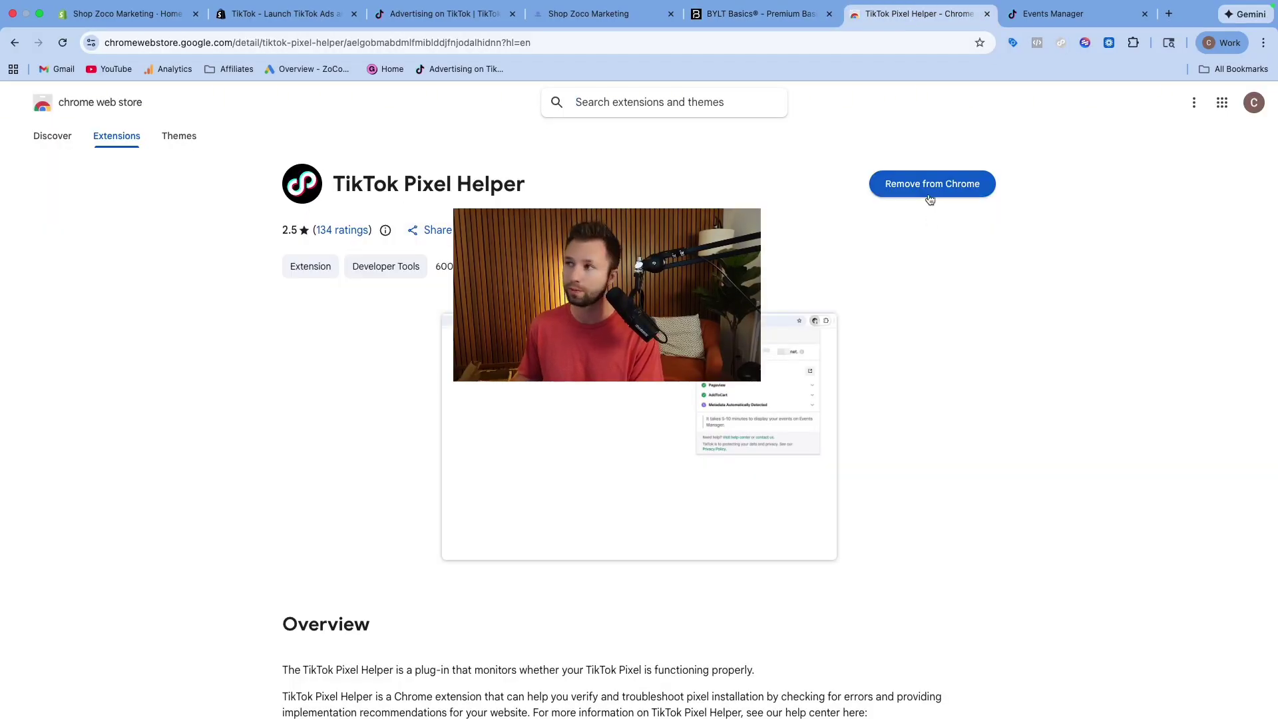
{"action": "left_click", "coordinate": [759, 14]}
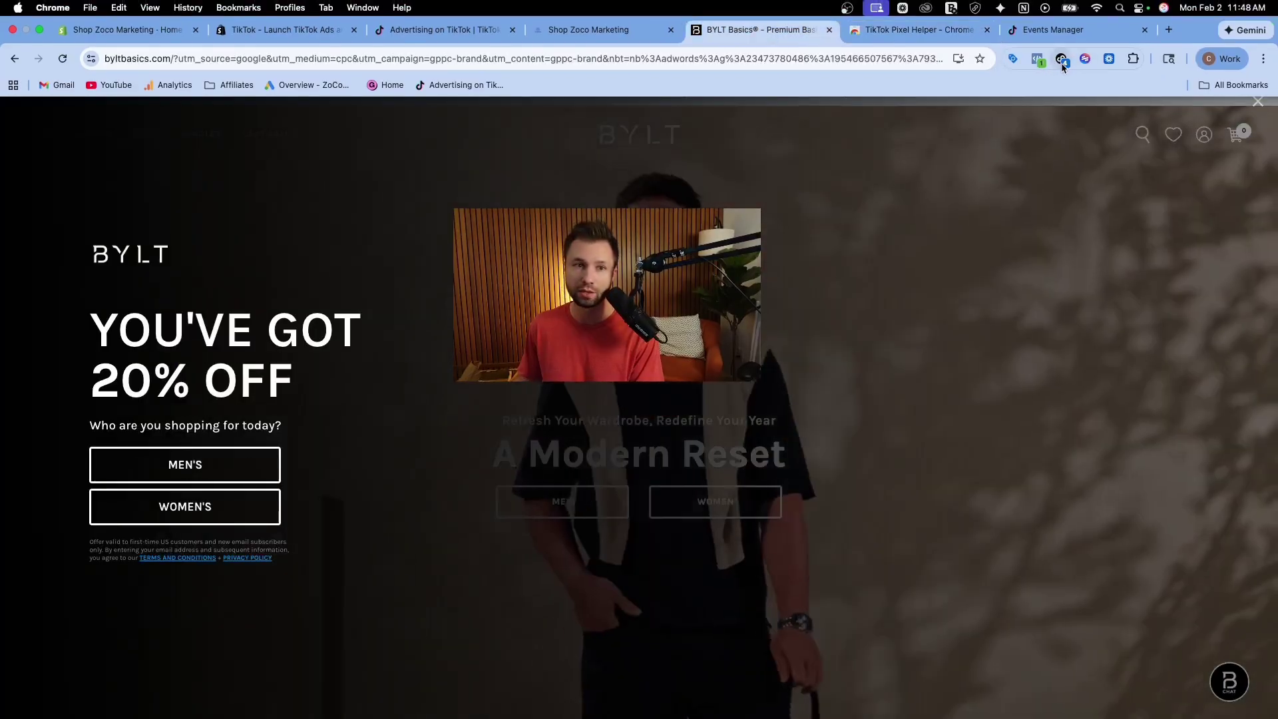
{"action": "left_click", "coordinate": [1065, 60]}
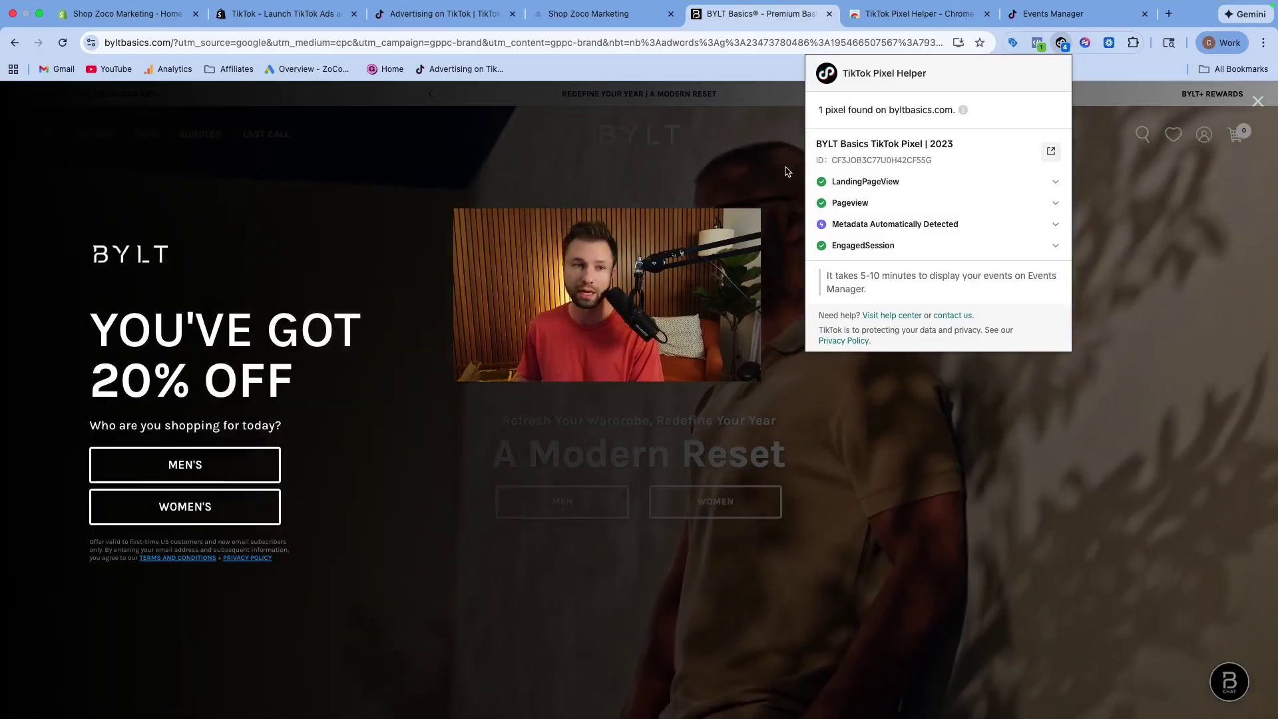
{"action": "mouse_move", "coordinate": [909, 162]}
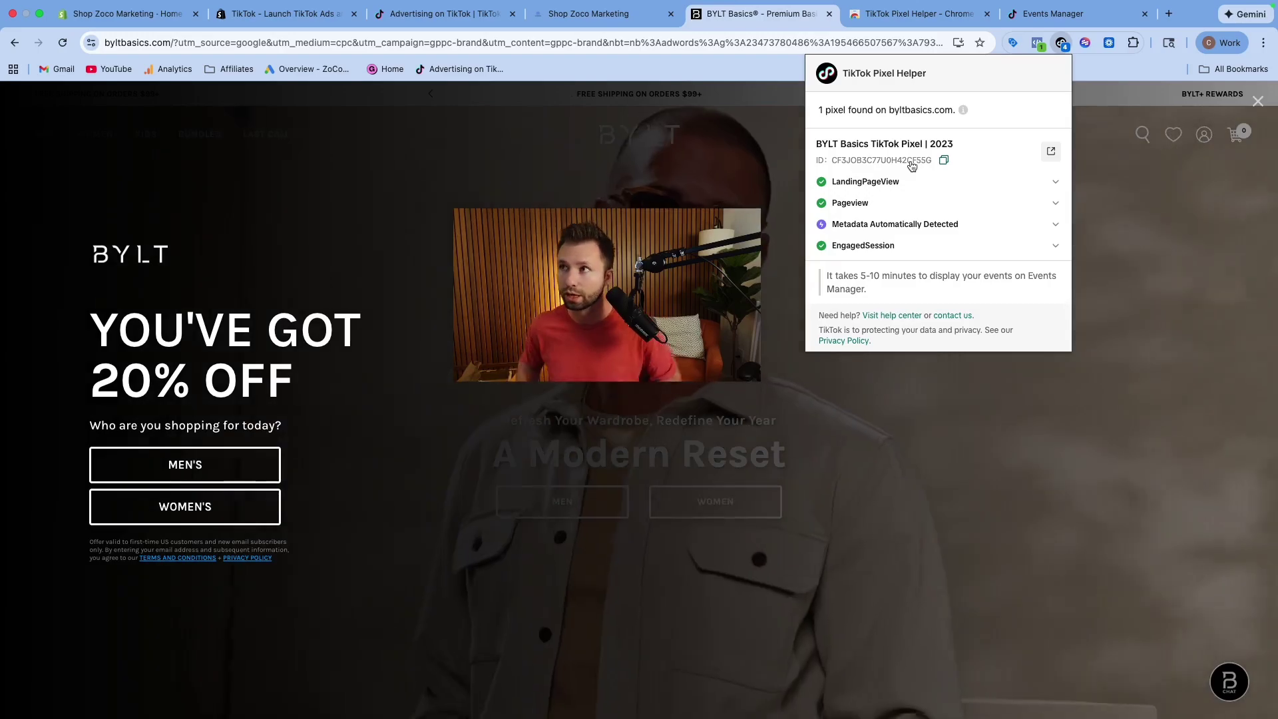
- Check the Shop Zoco Marketing storefront for a TikTok pixel with TikTok Pixel Helper
{"action": "left_click", "coordinate": [599, 14]}
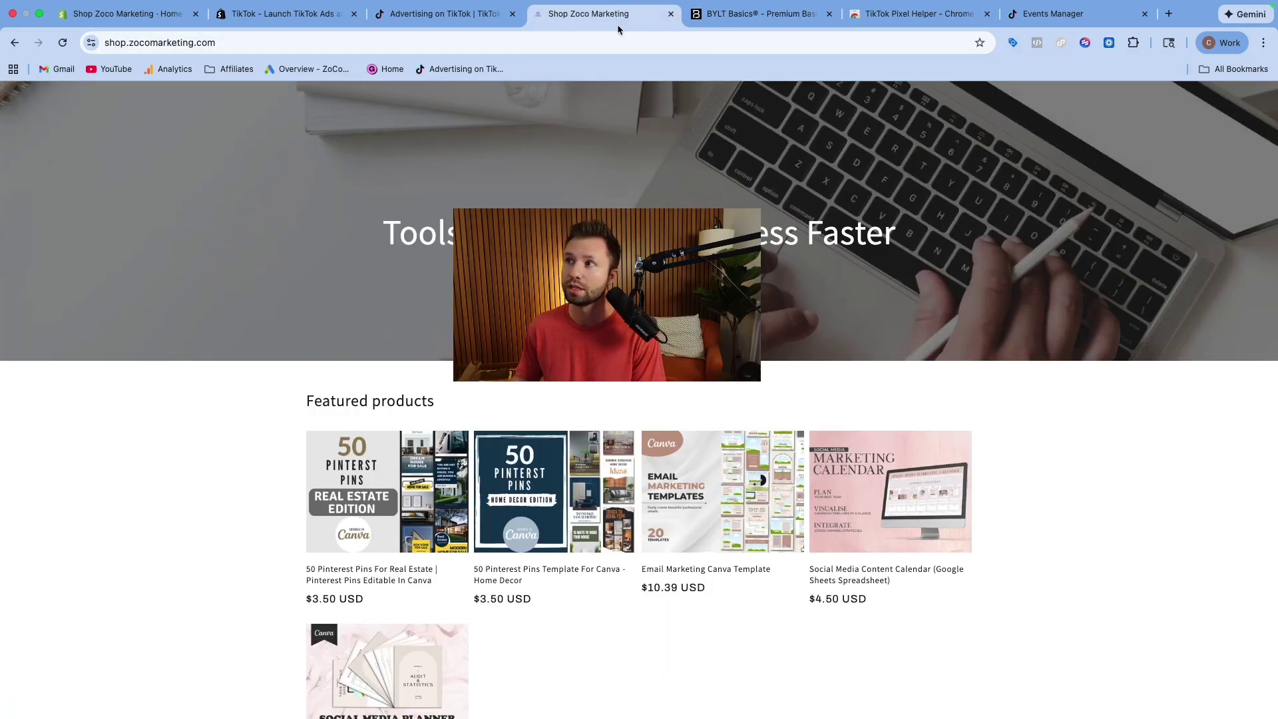
{"action": "left_click", "coordinate": [1061, 44]}
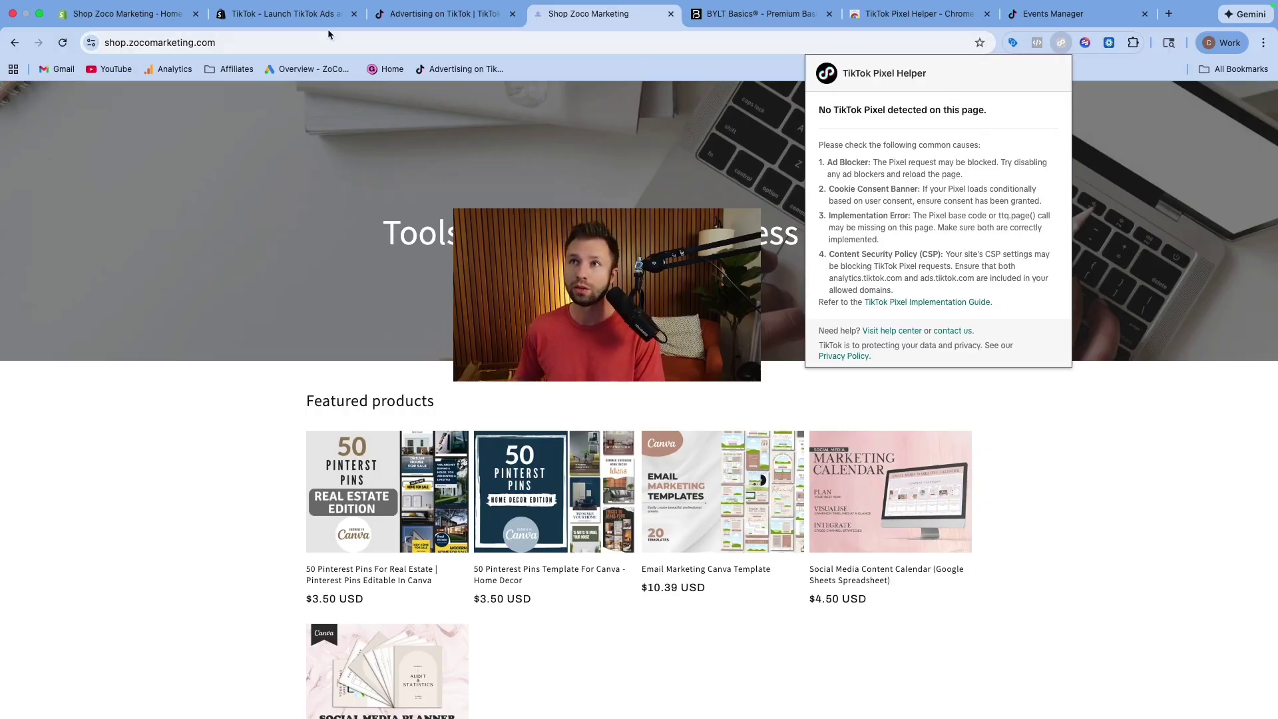
- Open Events Manager from the Shop Zoco Marketing account in TikTok Ads Manager and decline the Automatic Advanced Matching offer
{"action": "left_click", "coordinate": [279, 14]}
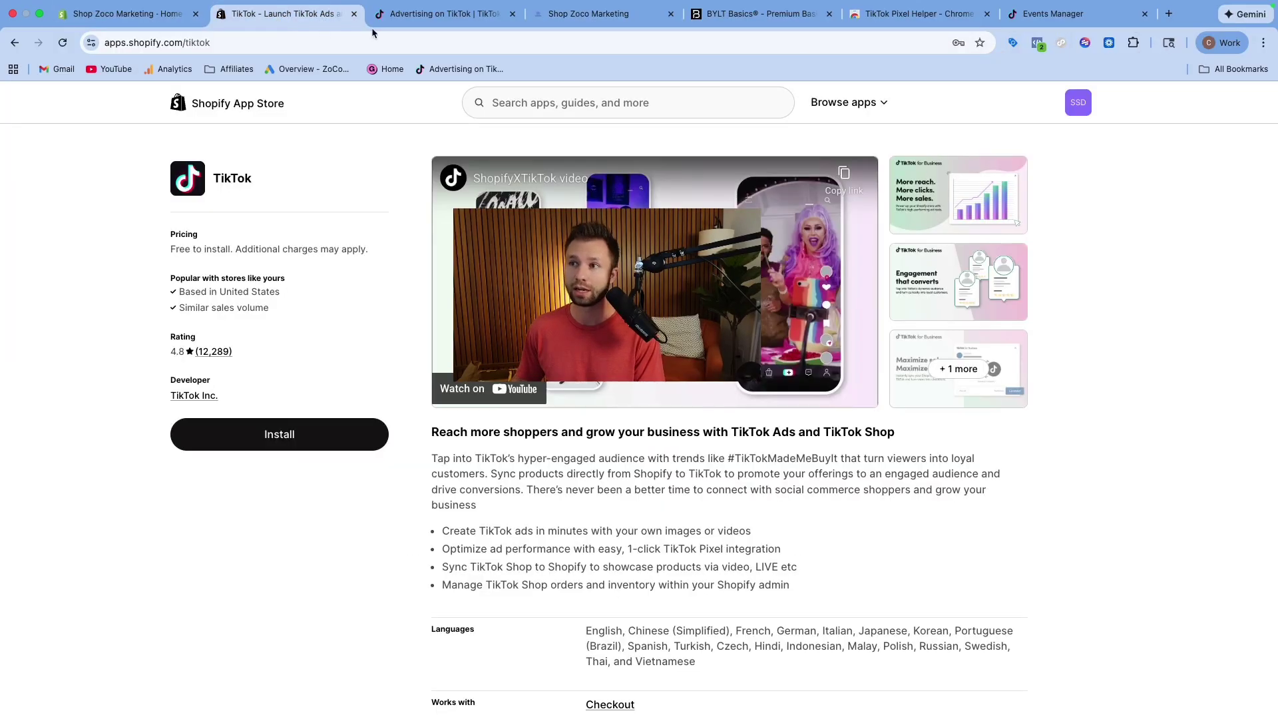
{"action": "left_click", "coordinate": [407, 20]}
{"action": "mouse_move", "coordinate": [370, 103]}
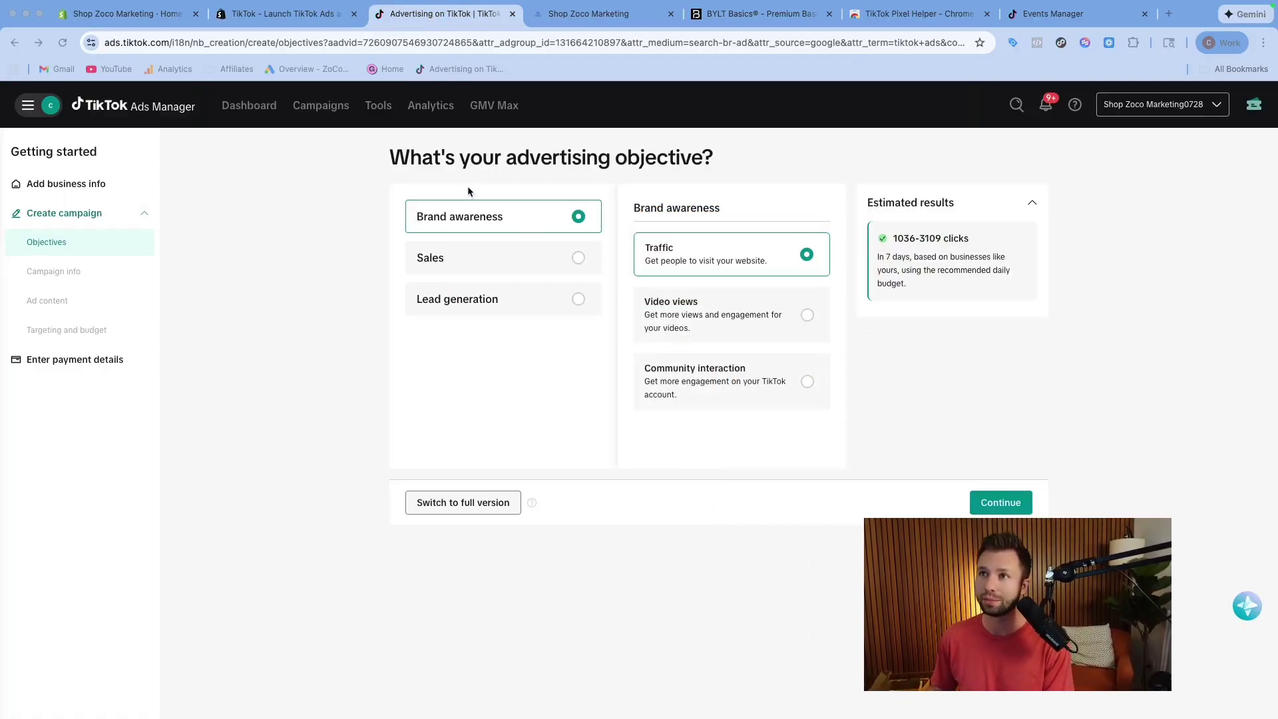
{"action": "left_click", "coordinate": [324, 165]}
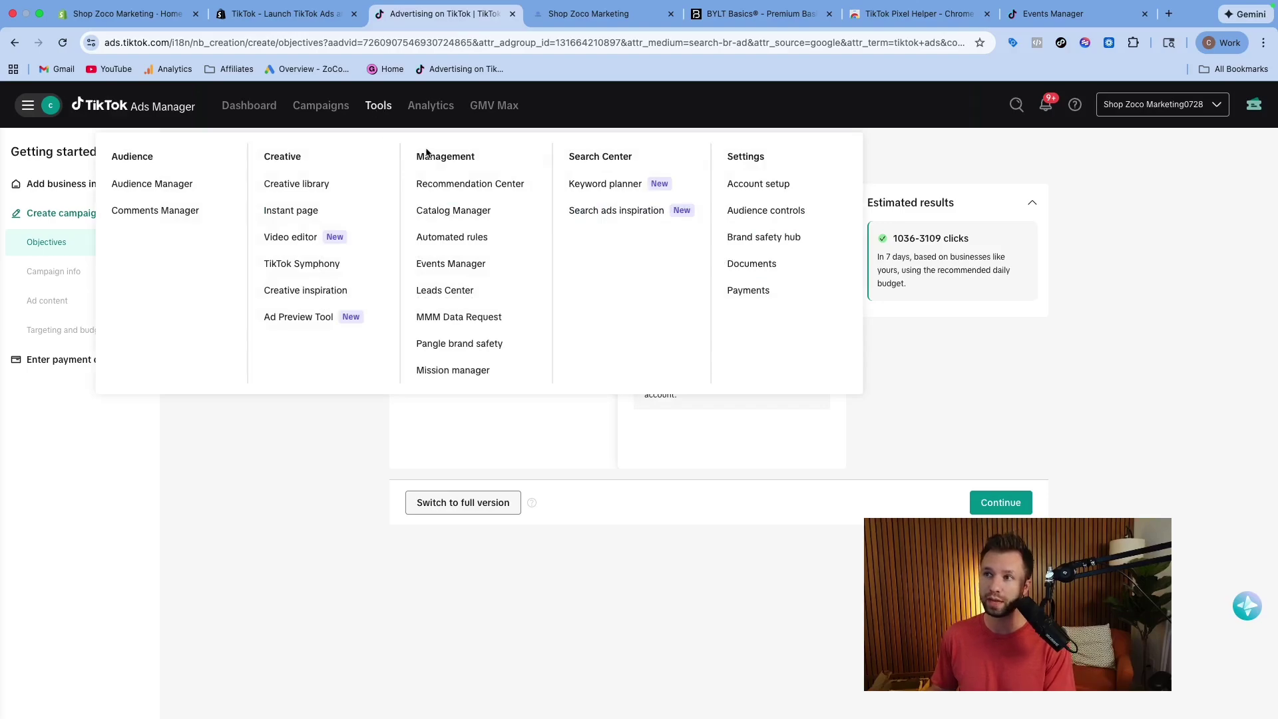
{"action": "left_click", "coordinate": [451, 265]}
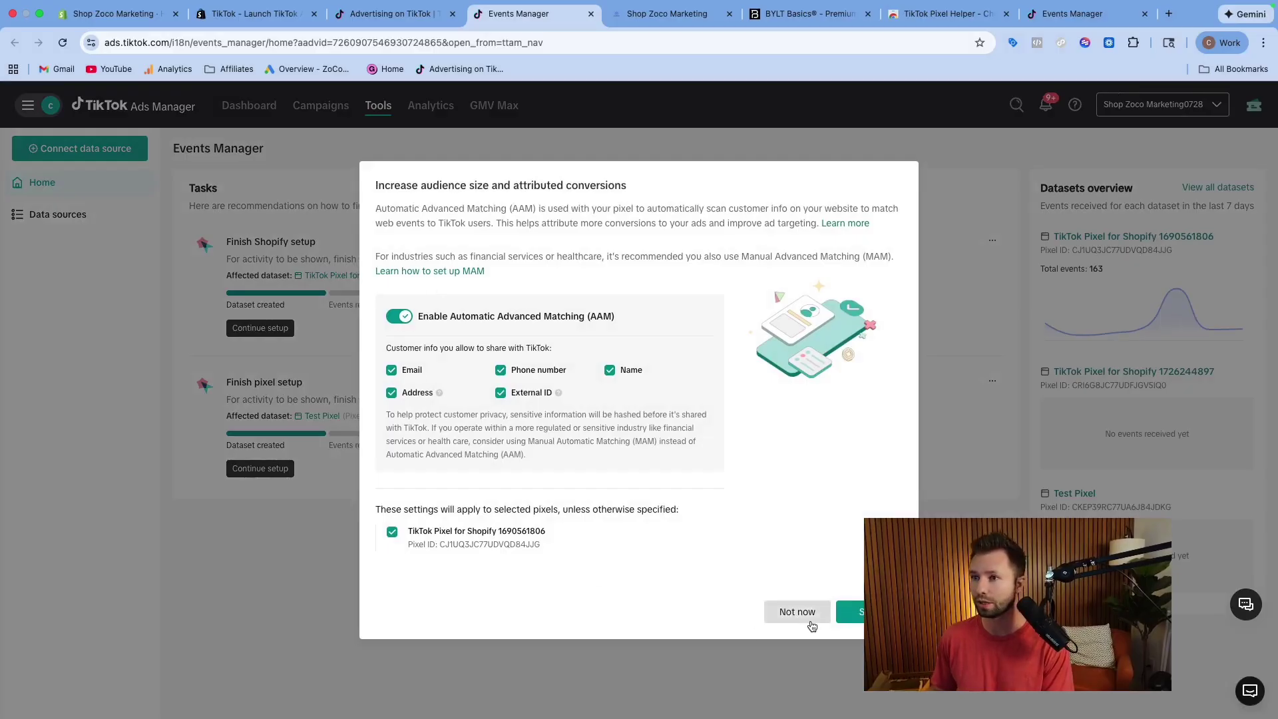
{"action": "left_click", "coordinate": [797, 611]}
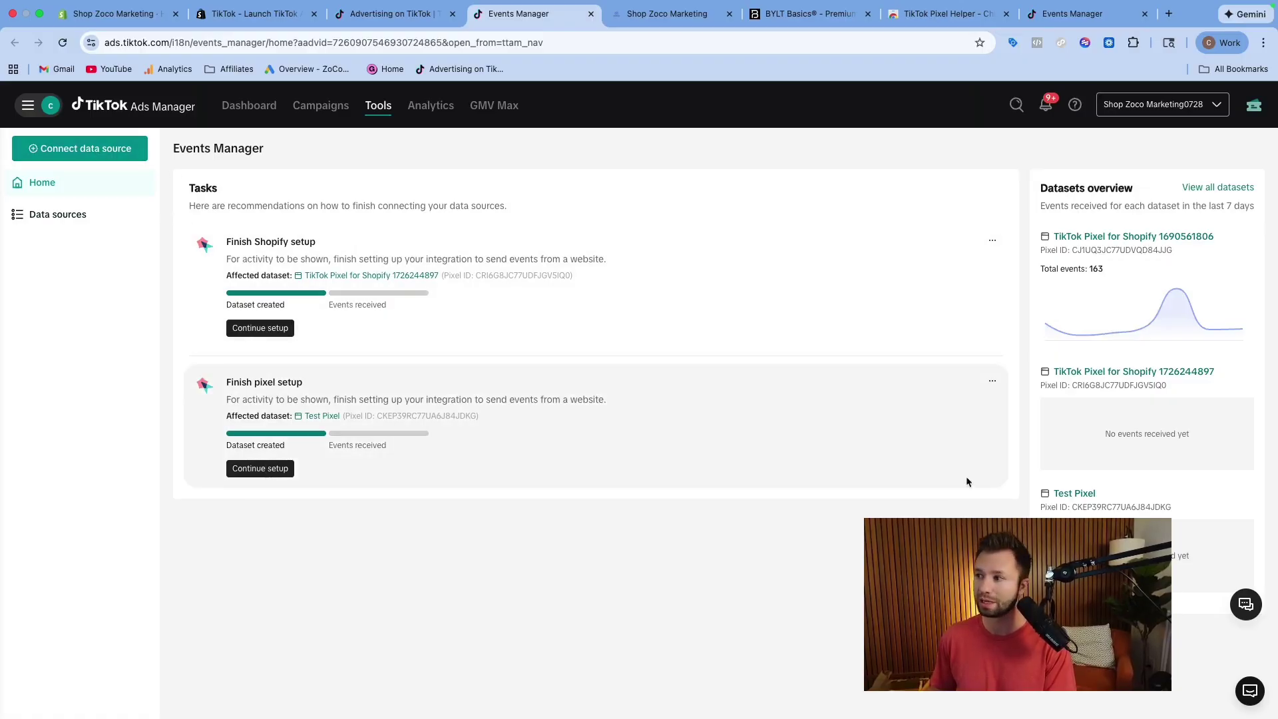
- Connect a new Web data source for the store's website, using the recommended Shopify setup method
{"action": "left_click", "coordinate": [105, 149]}
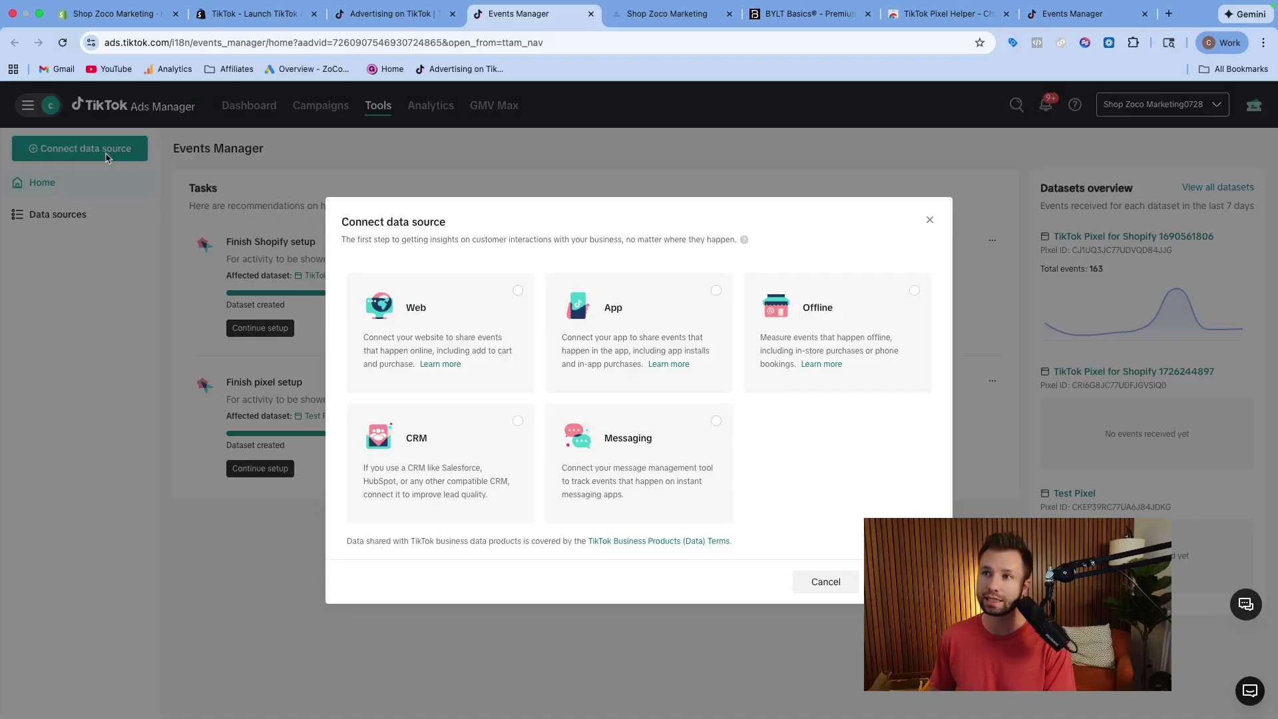
{"action": "left_click", "coordinate": [511, 304]}
{"action": "left_click", "coordinate": [892, 581]}
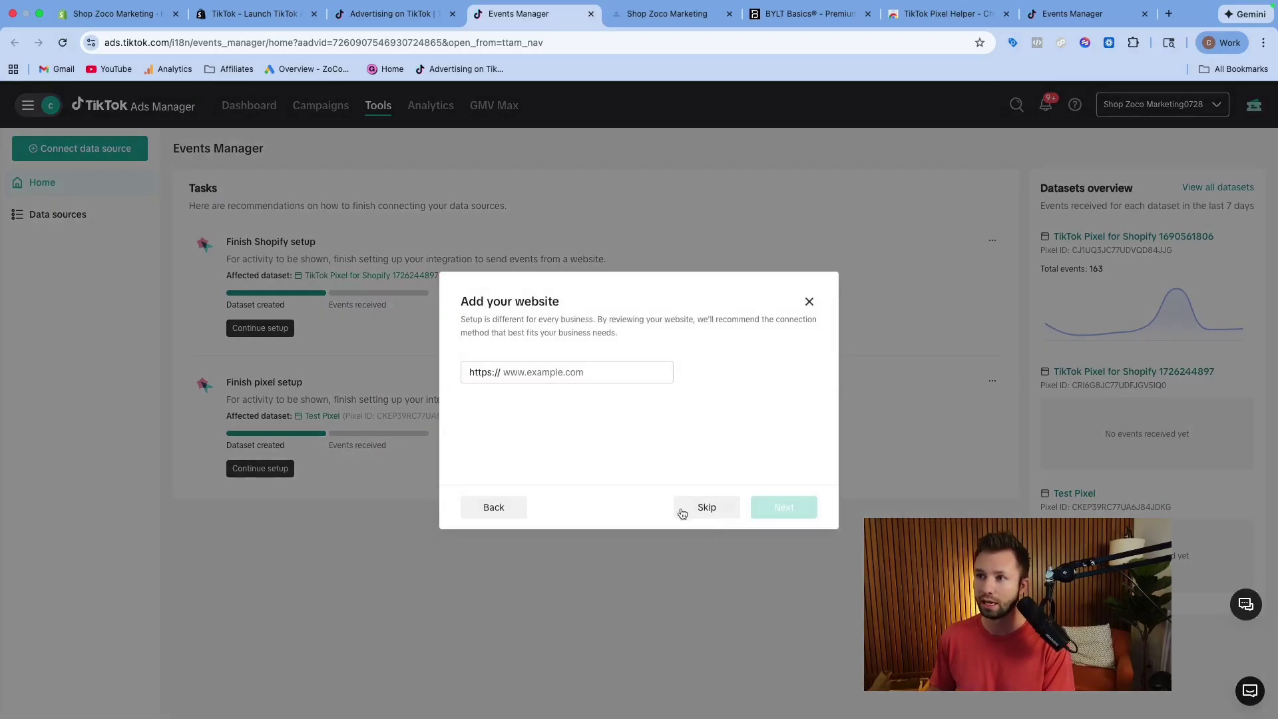
{"action": "left_click", "coordinate": [543, 371]}
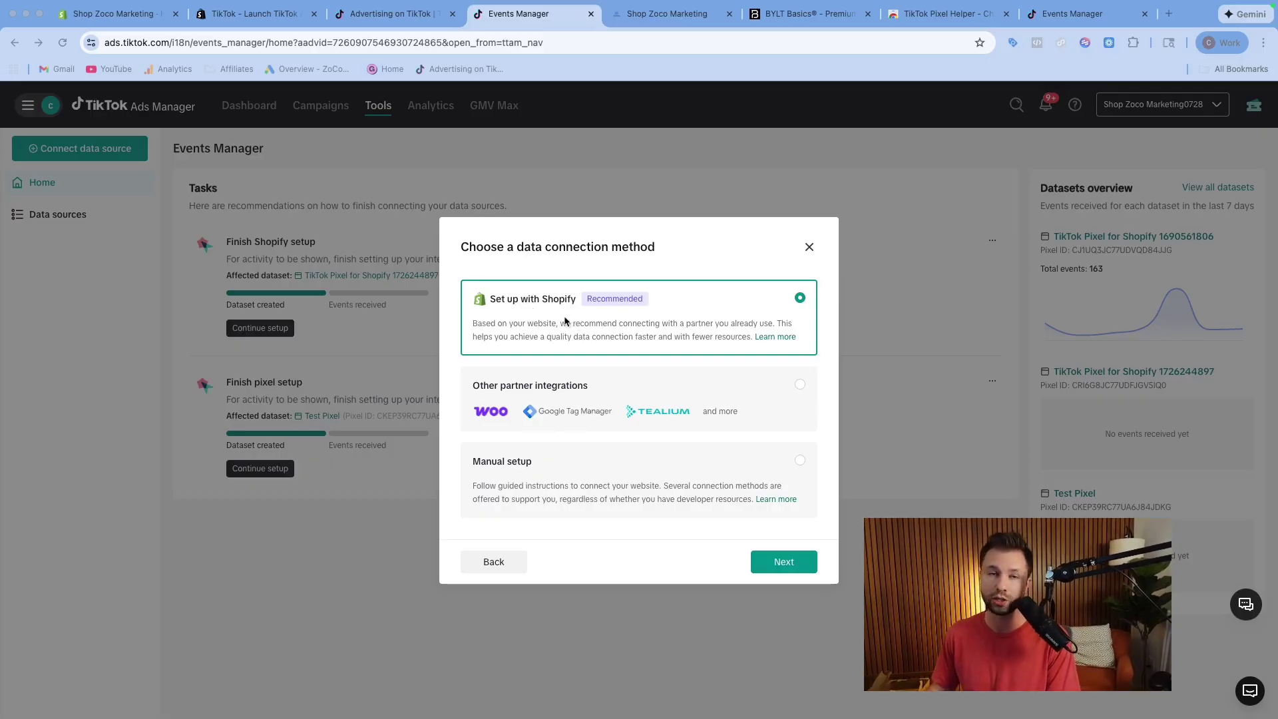
{"action": "left_click", "coordinate": [792, 562]}
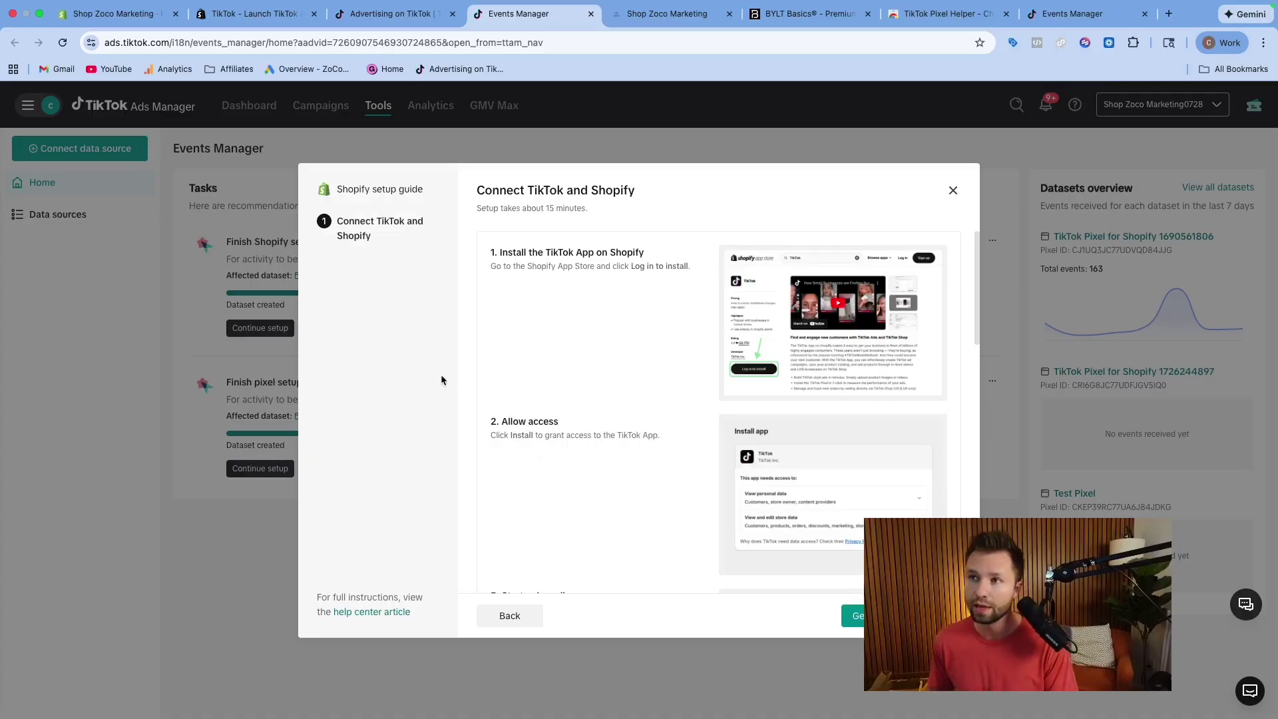
- Review the Connect TikTok and Shopify guide and proceed to the TikTok app's listing in the Shopify App Store
{"action": "scroll", "coordinate": [677, 355], "scroll_direction": "down", "scroll_amount": 10}
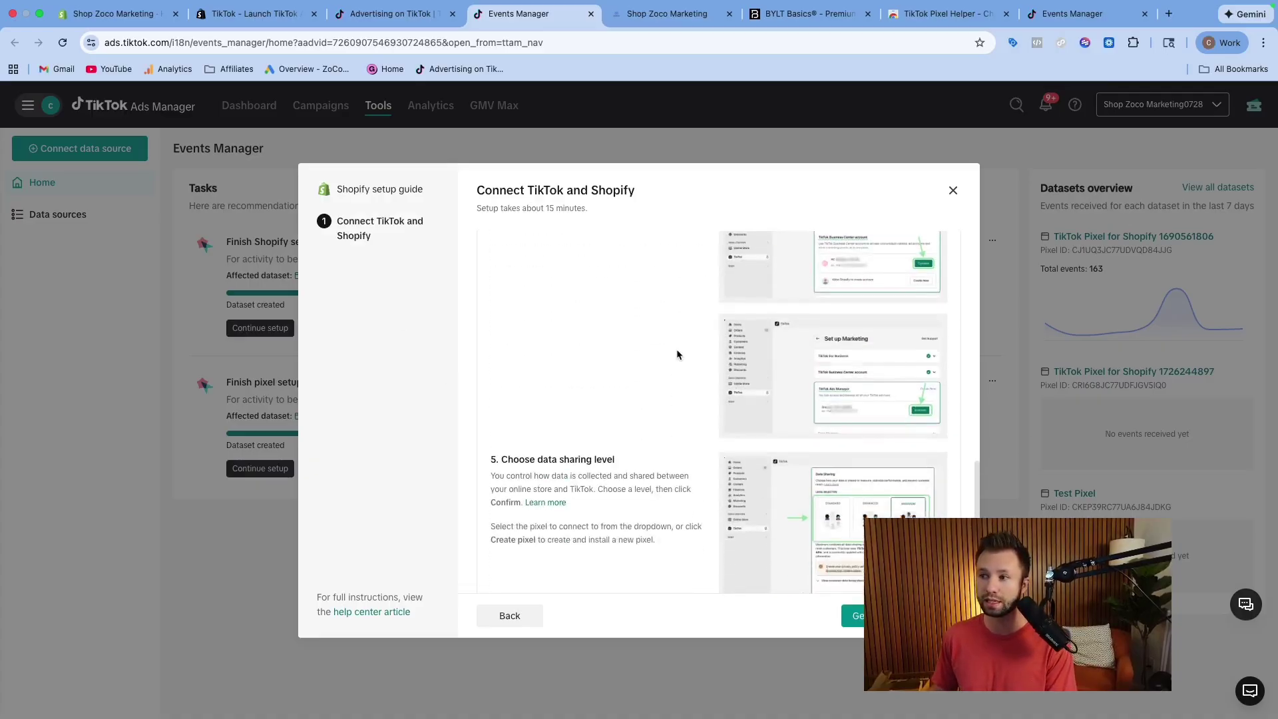
{"action": "scroll", "coordinate": [677, 354], "scroll_direction": "up", "scroll_amount": 10}
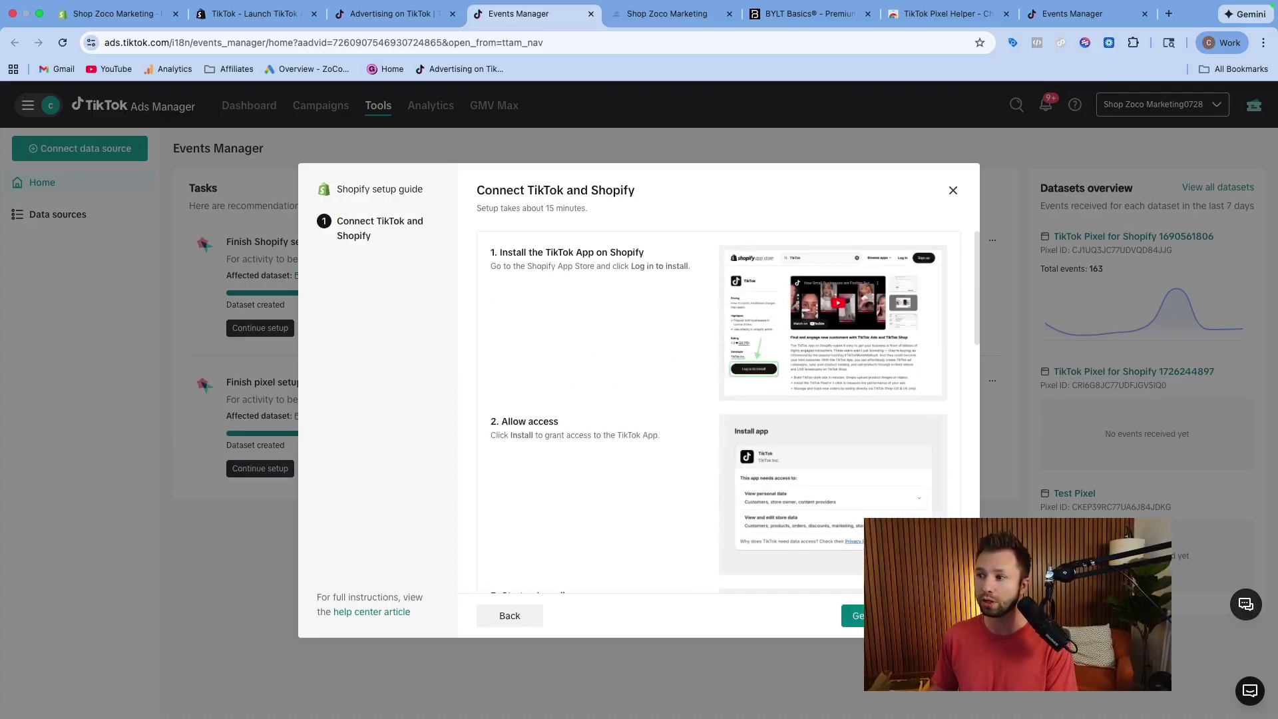
{"action": "left_click", "coordinate": [900, 616]}
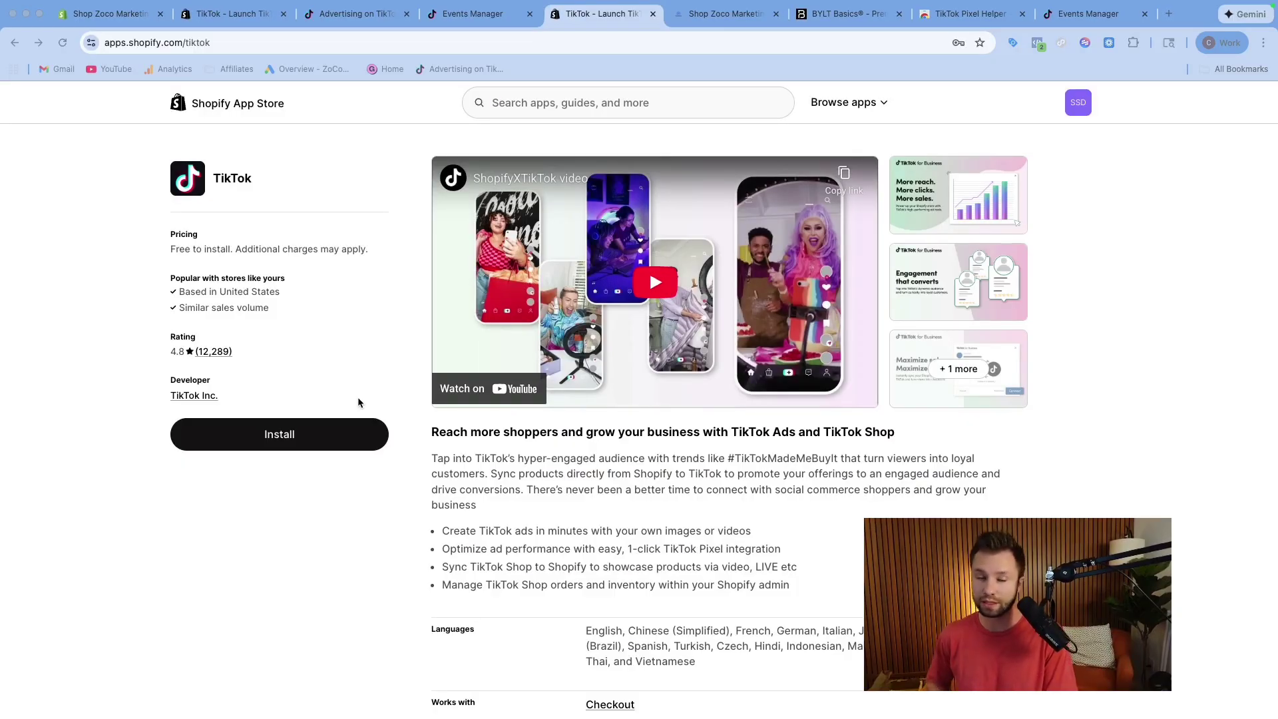
- Install the TikTok app on the Shopify store and grant it the requested data access
{"action": "scroll", "coordinate": [445, 502], "scroll_direction": "down", "scroll_amount": 1}
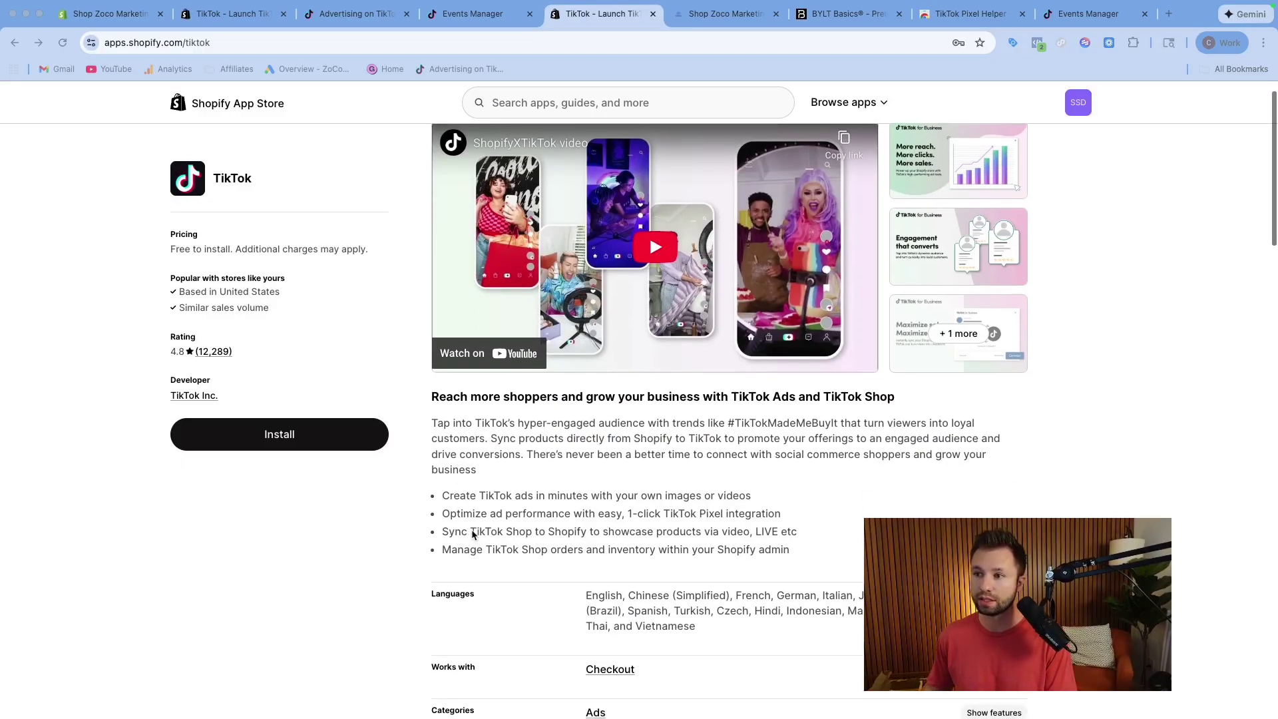
{"action": "left_click", "coordinate": [458, 494]}
{"action": "left_click_drag", "start_coordinate": [450, 508], "coordinate": [768, 514]}
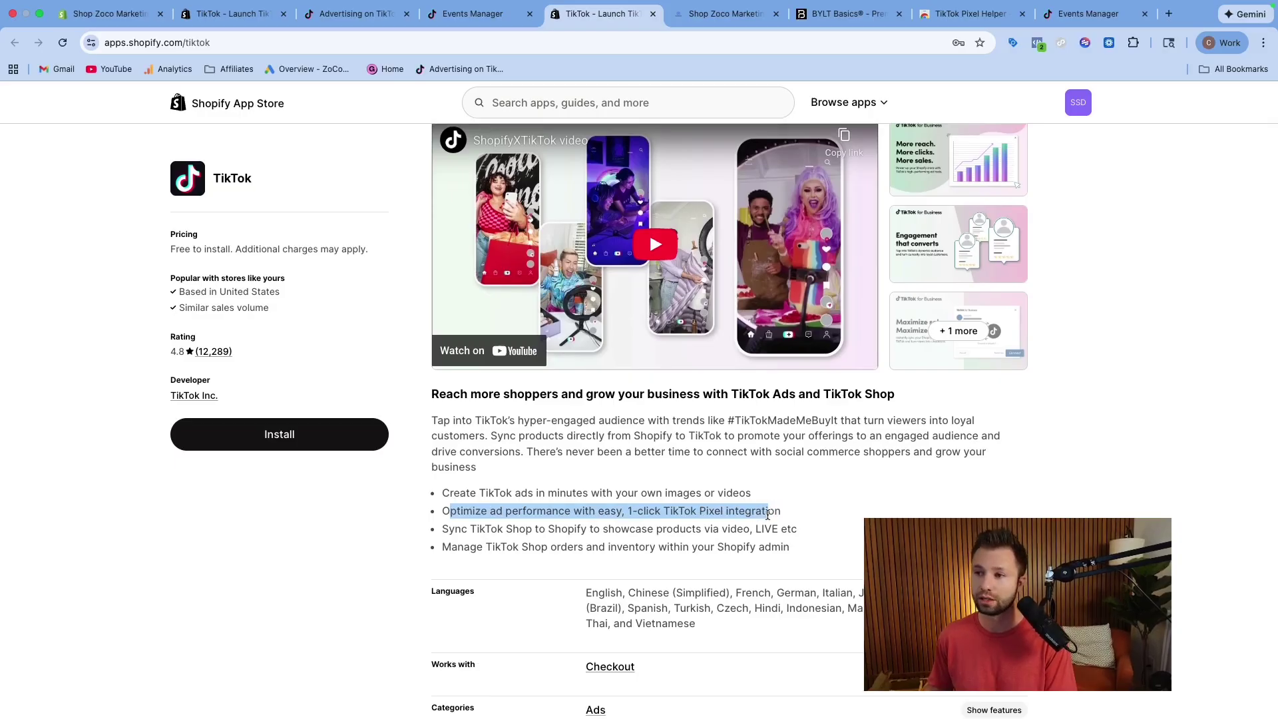
{"action": "left_click", "coordinate": [373, 436]}
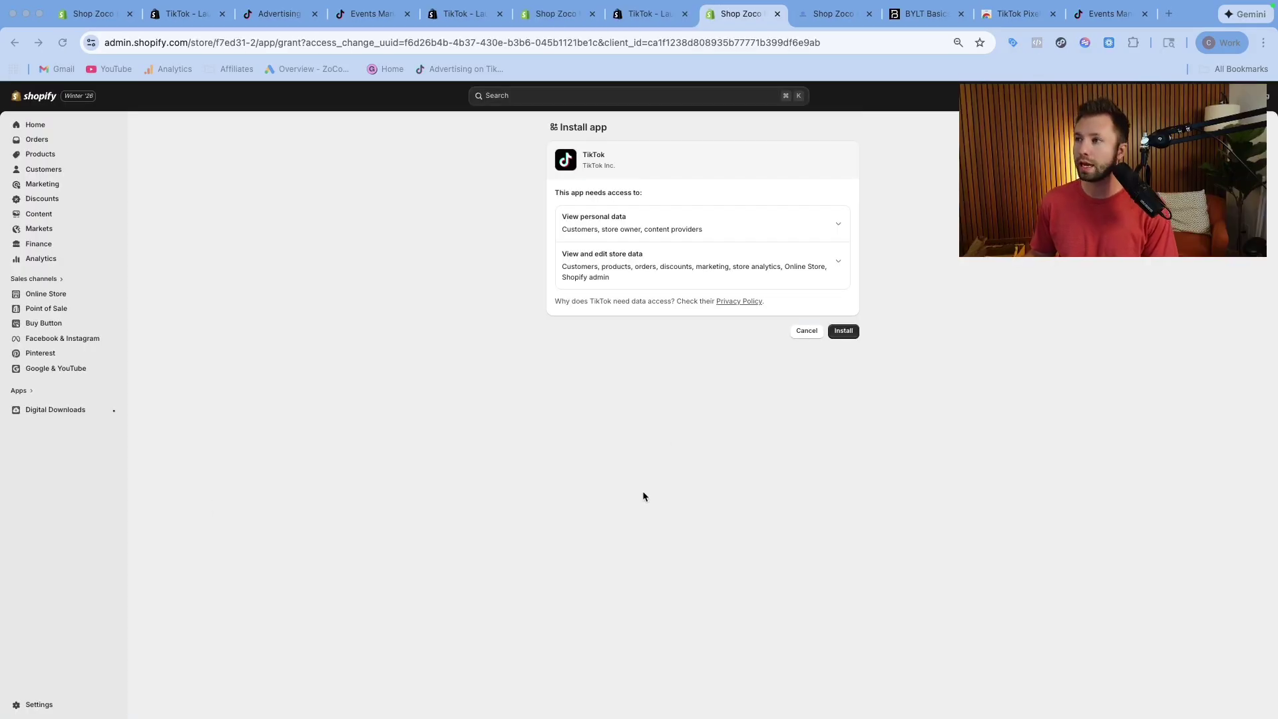
{"action": "left_click", "coordinate": [664, 351]}
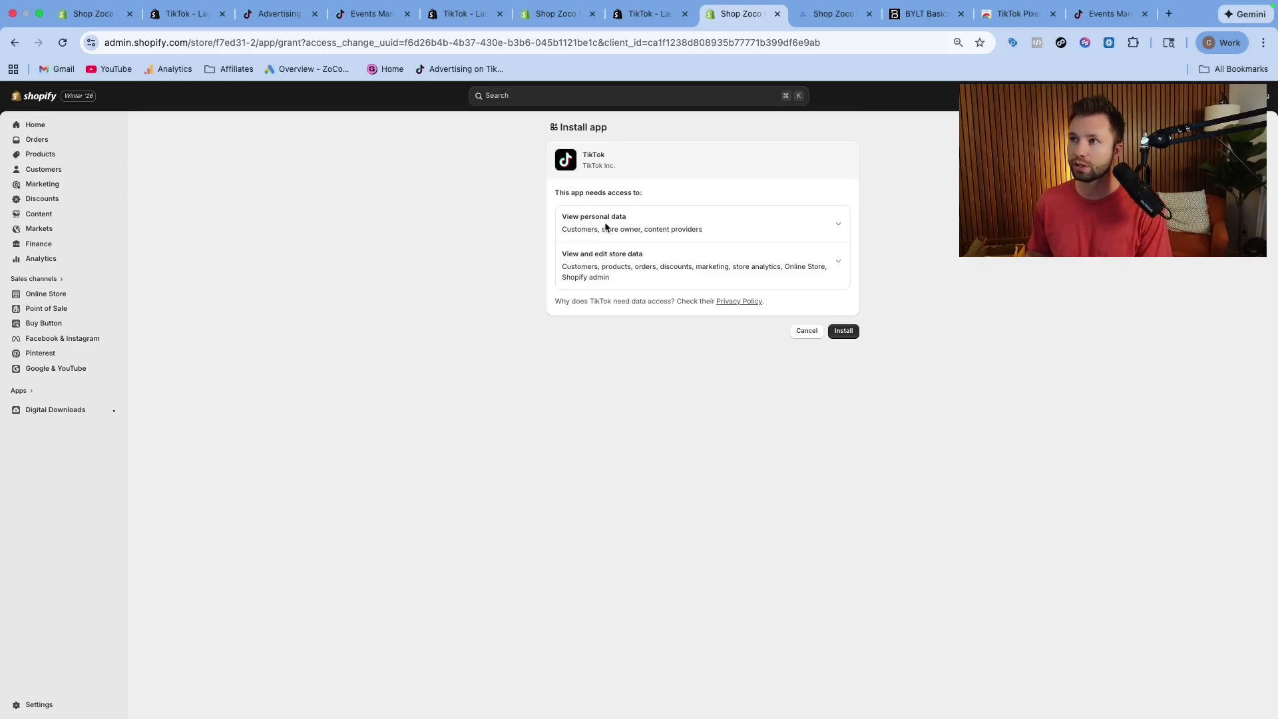
{"action": "left_click", "coordinate": [842, 331]}
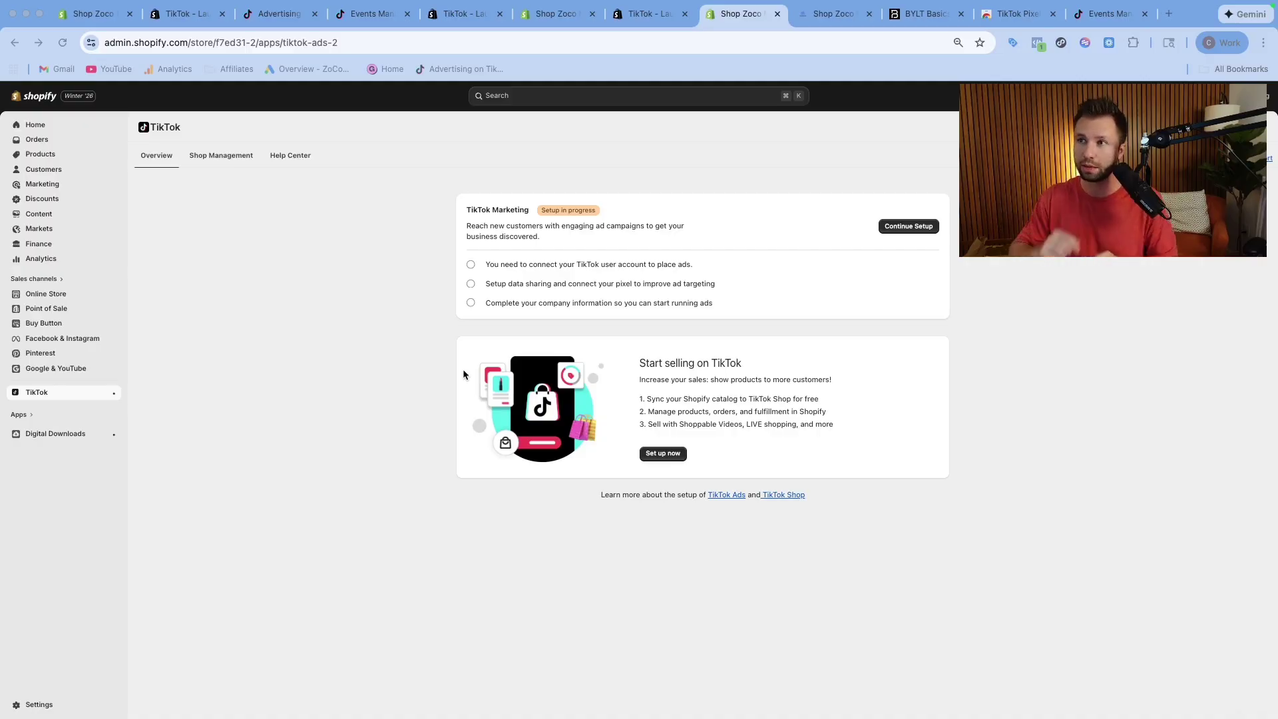
- Continue the TikTok Marketing setup and connect the existing TikTok For Business account to Shopify
{"action": "left_click", "coordinate": [896, 233]}
{"action": "left_click", "coordinate": [904, 233]}
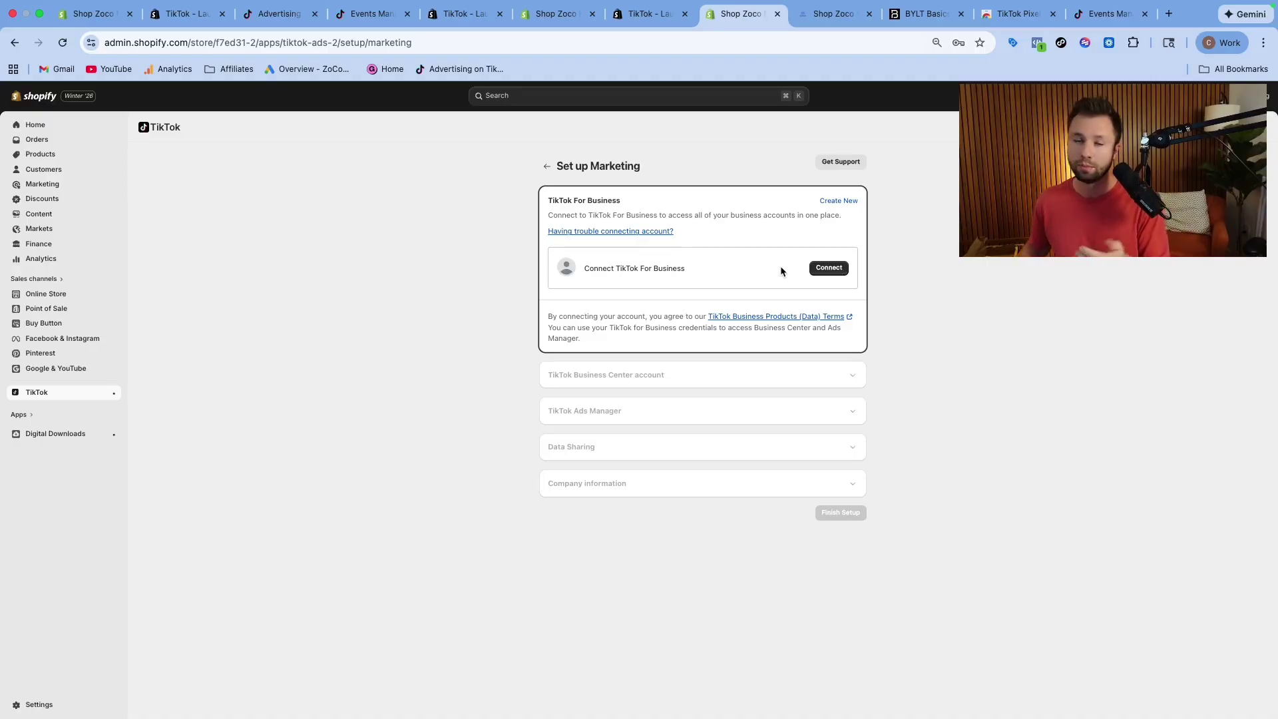
{"action": "left_click", "coordinate": [825, 268]}
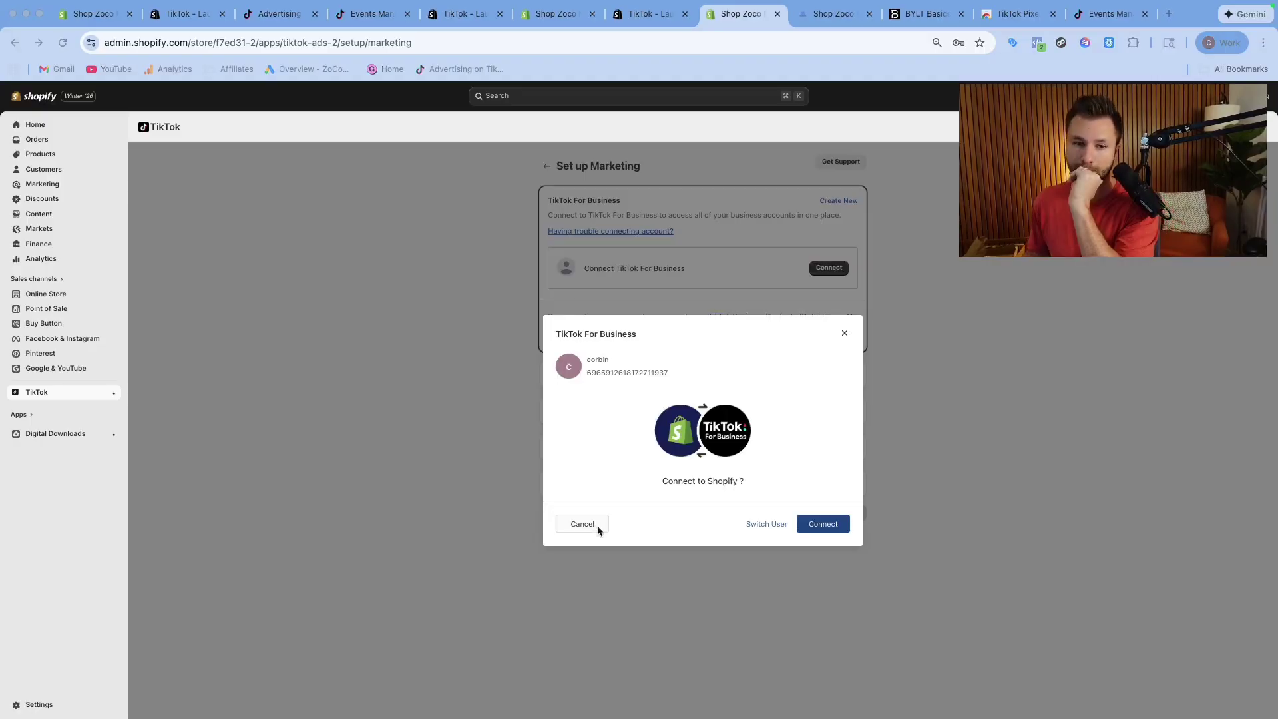
{"action": "left_click", "coordinate": [823, 525]}
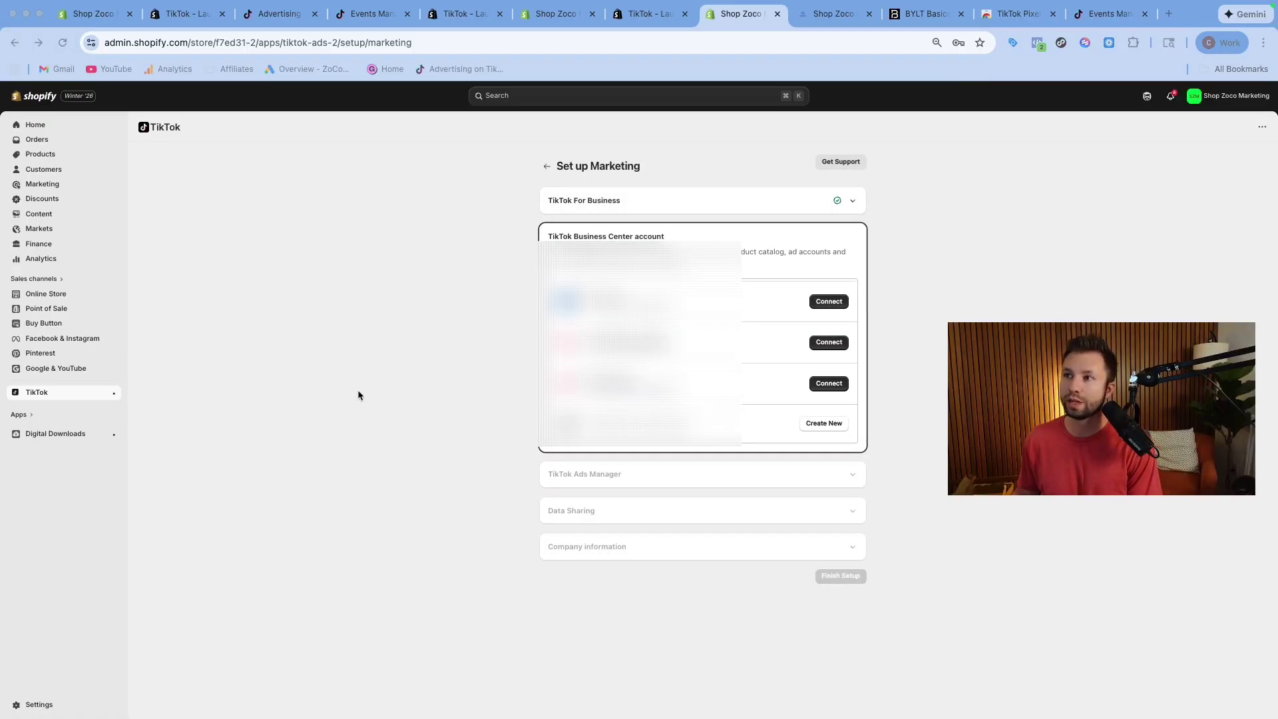
- Connect the last listed TikTok Business Center account to the store
{"action": "scroll", "coordinate": [799, 347], "scroll_direction": "down", "scroll_amount": 2}
{"action": "scroll", "coordinate": [703, 344], "scroll_direction": "up", "scroll_amount": 1}
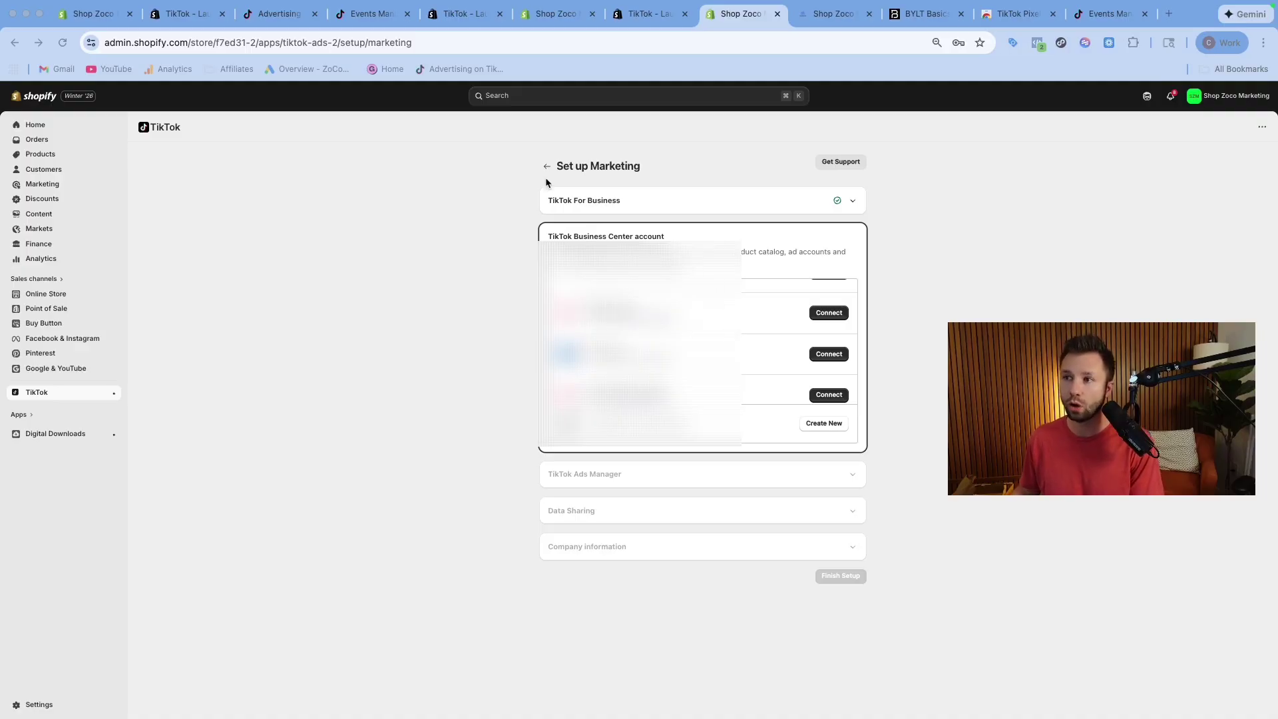
{"action": "left_click", "coordinate": [301, 22]}
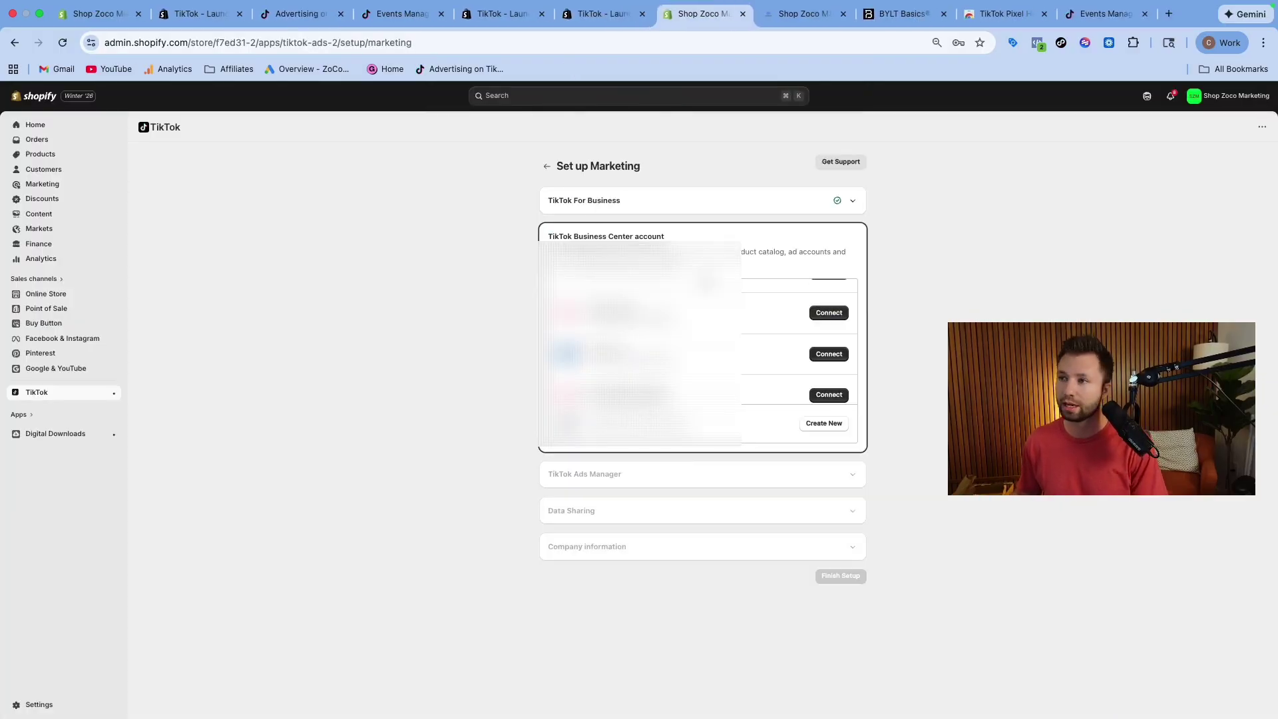
{"action": "scroll", "coordinate": [829, 359], "scroll_direction": "down", "scroll_amount": 1}
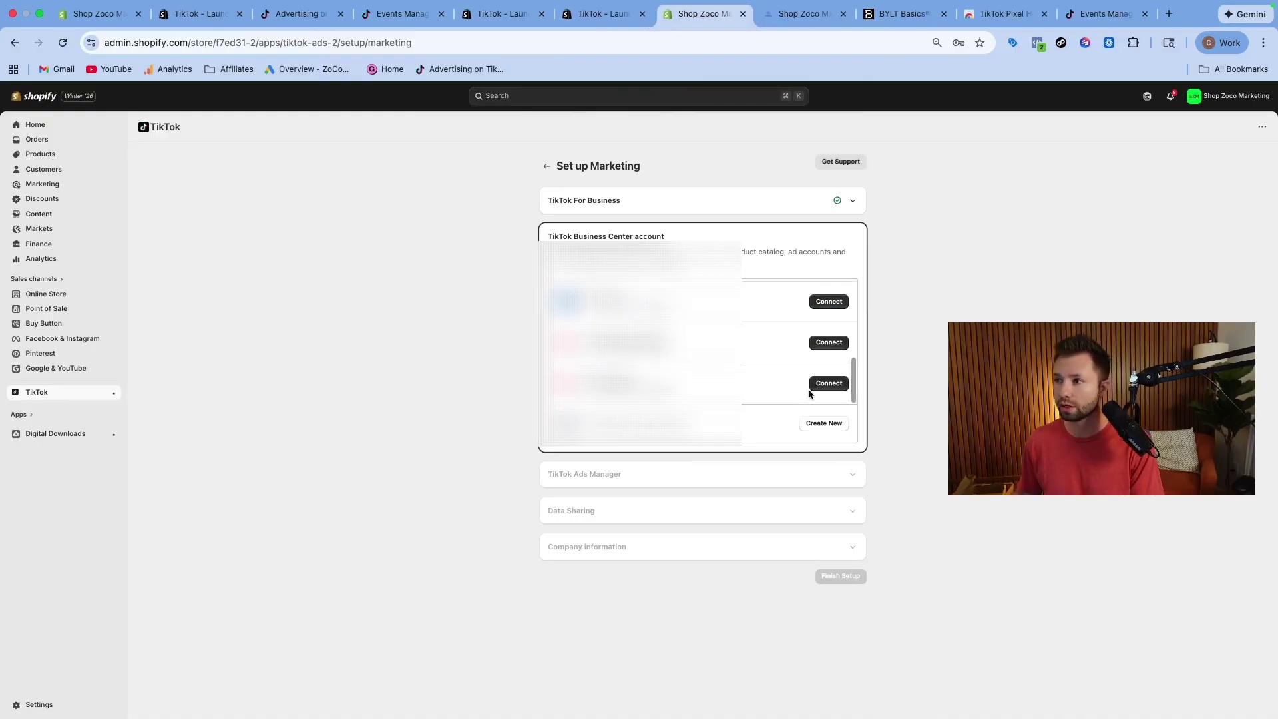
{"action": "left_click", "coordinate": [830, 390]}
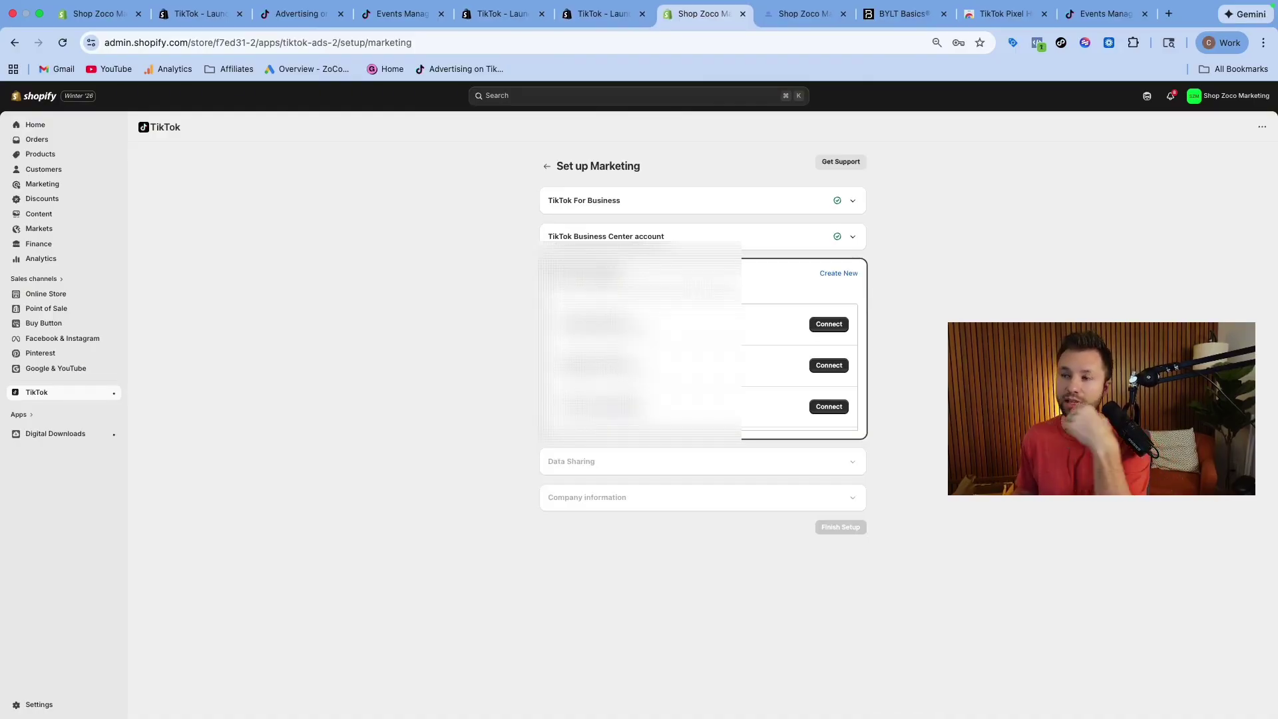
- Check the active account name in TikTok Ads Manager and connect the matching ads account to the Shopify store
{"action": "scroll", "coordinate": [799, 366], "scroll_direction": "down", "scroll_amount": 2}
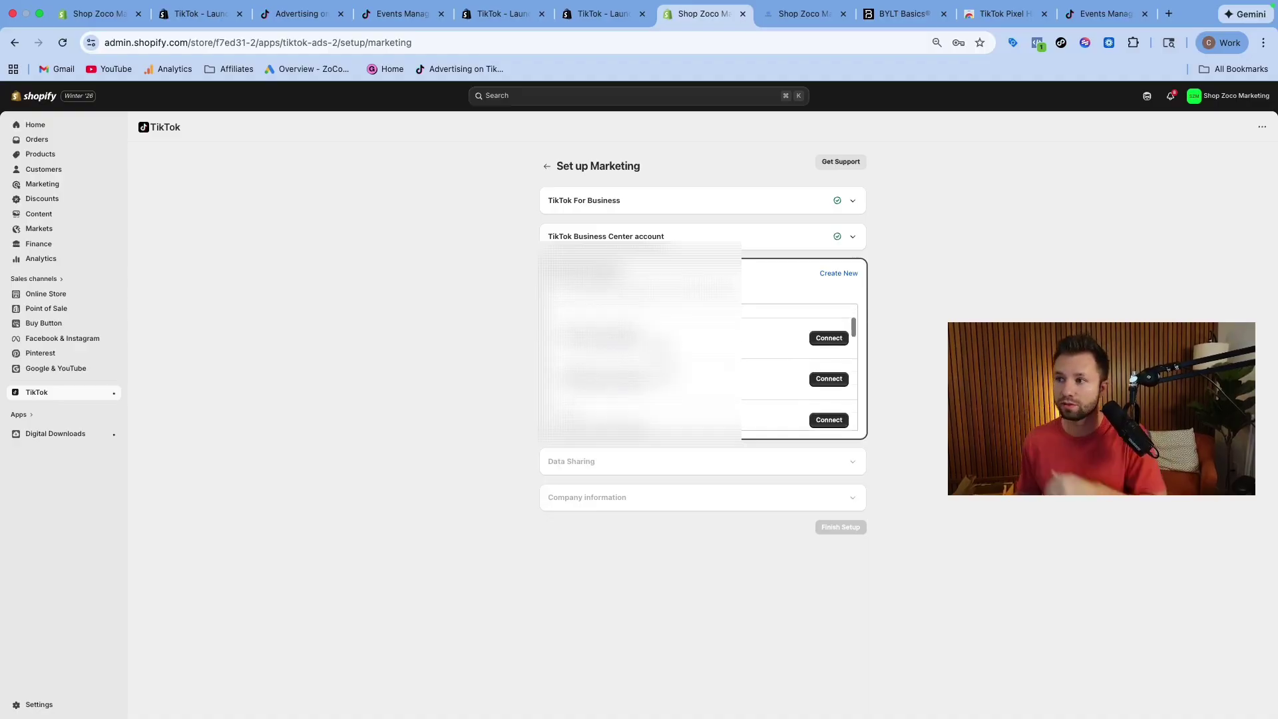
{"action": "scroll", "coordinate": [799, 366], "scroll_direction": "down", "scroll_amount": 2}
{"action": "scroll", "coordinate": [799, 366], "scroll_direction": "up", "scroll_amount": 2}
{"action": "left_click_drag", "start_coordinate": [565, 339], "coordinate": [656, 342]}
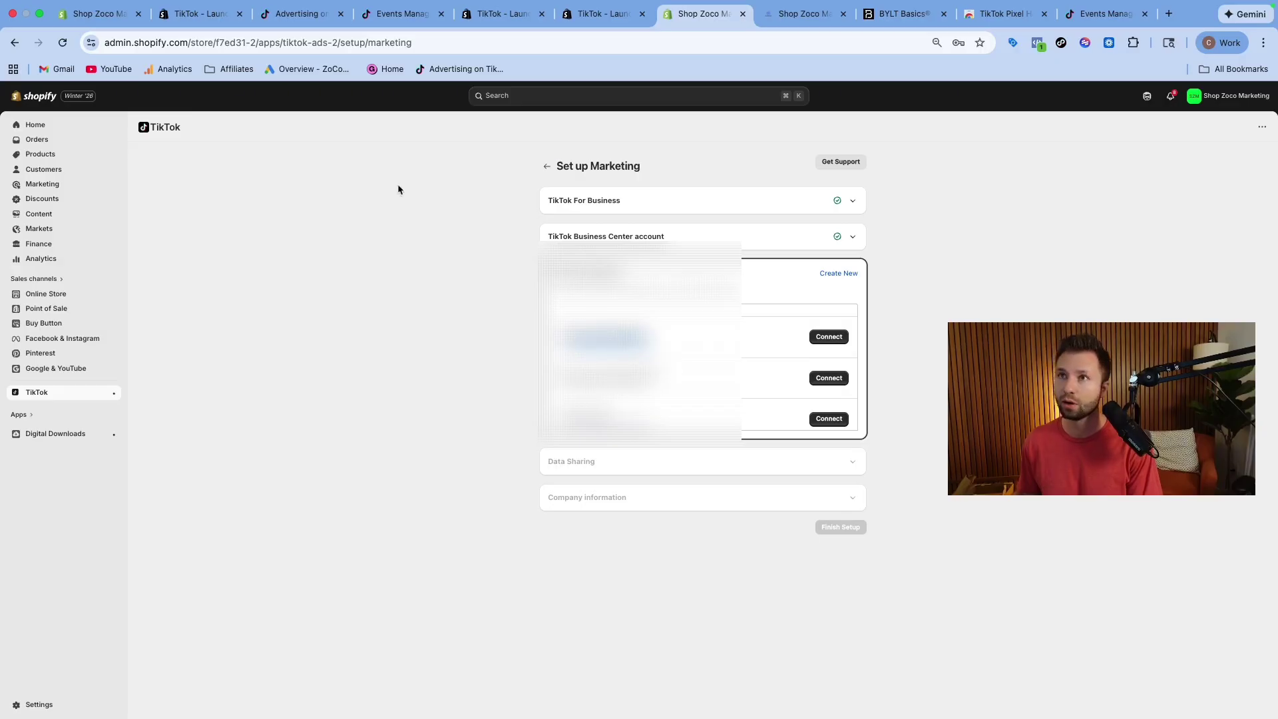
{"action": "left_click", "coordinate": [303, 25]}
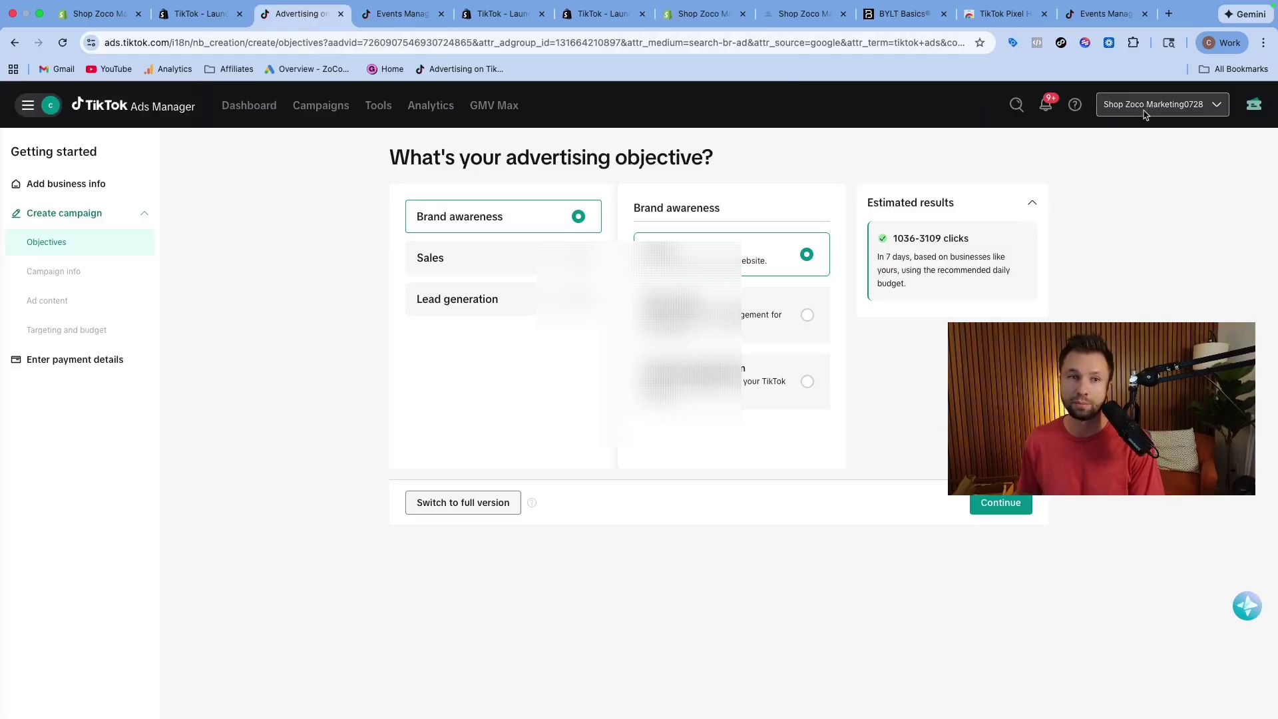
{"action": "left_click", "coordinate": [709, 17]}
{"action": "left_click", "coordinate": [827, 343]}
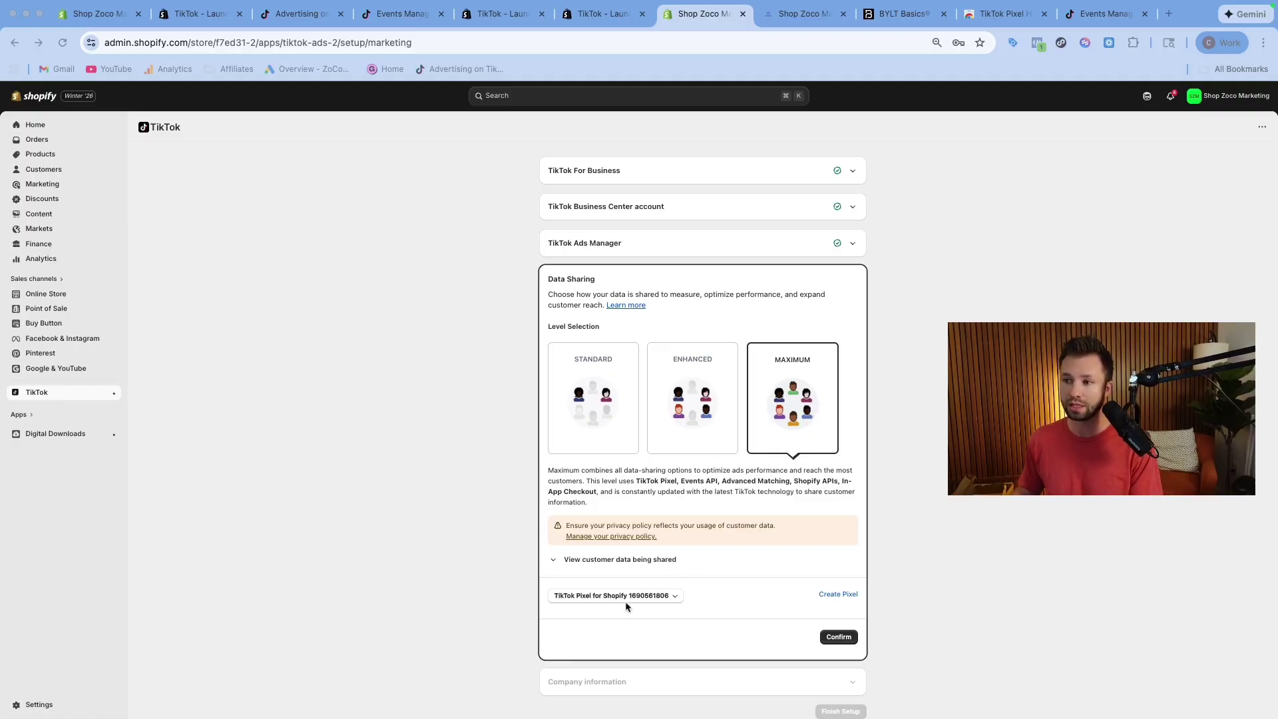
- Open the list of existing TikTok pixels available for the store's data sharing
{"action": "left_click", "coordinate": [672, 601]}
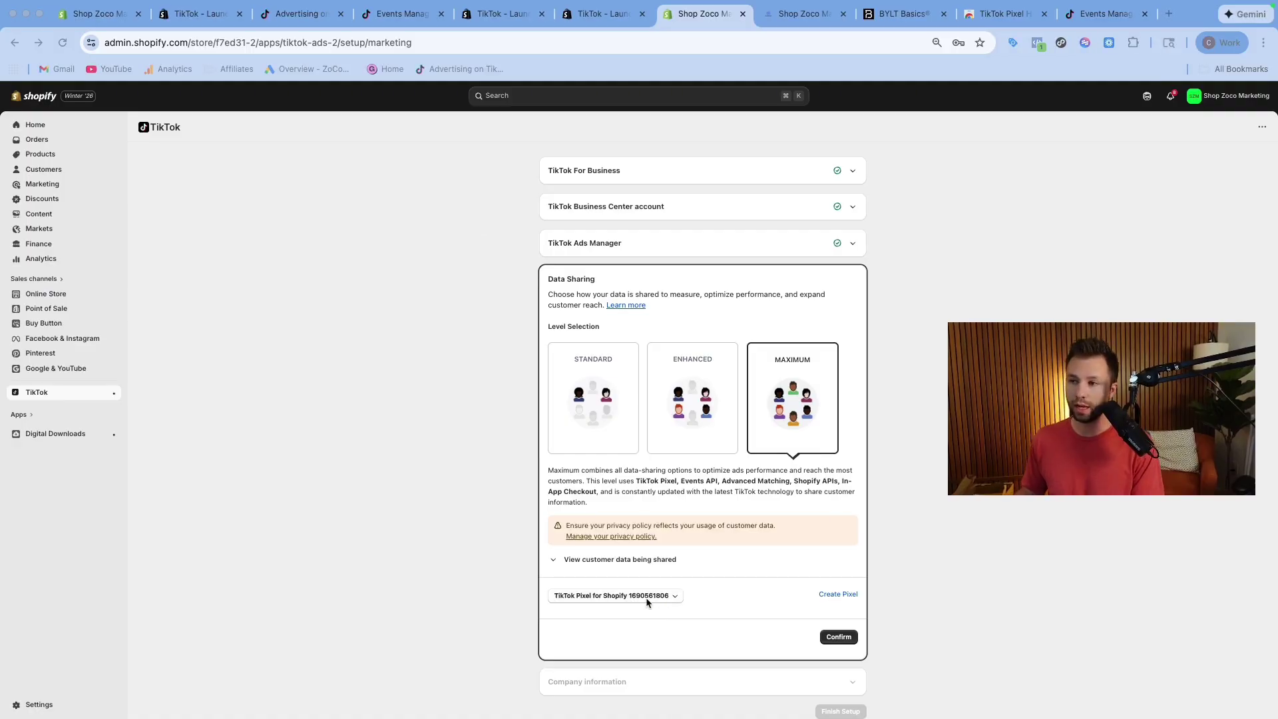
{"action": "left_click", "coordinate": [669, 603]}
{"action": "left_click", "coordinate": [669, 603]}
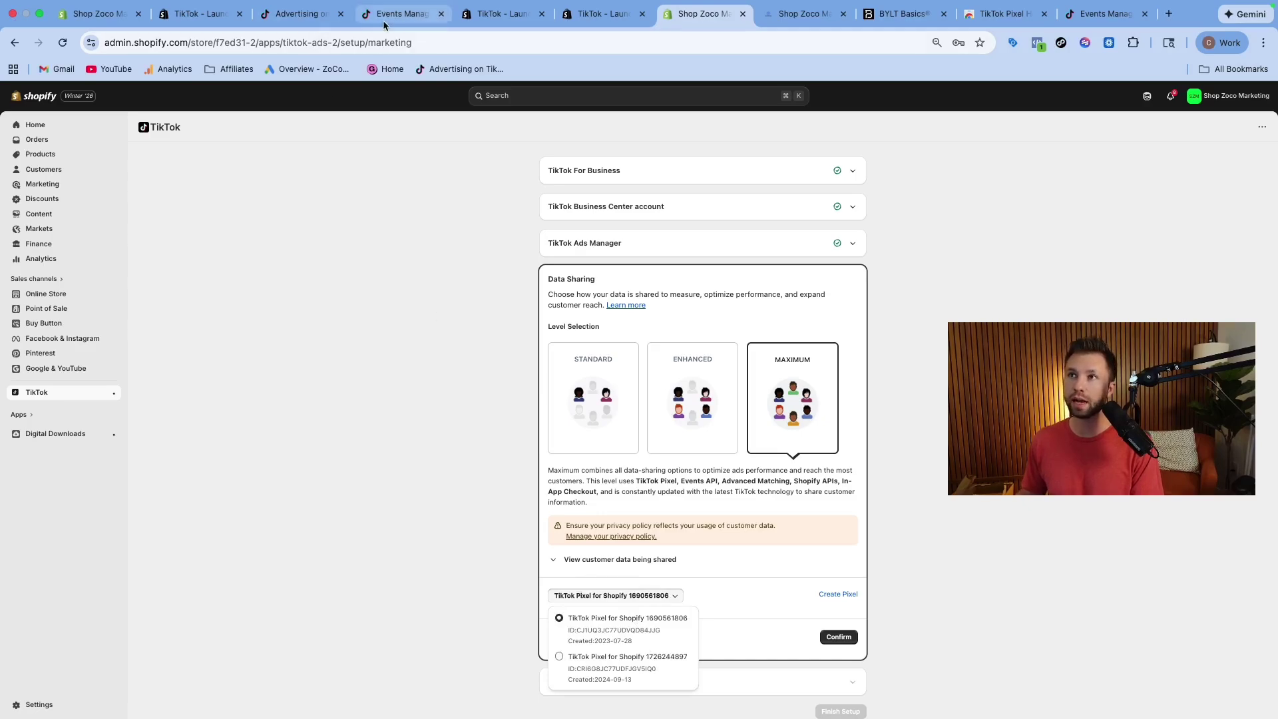
- Switch to TikTok Events Manager, exit the Shopify setup guide and examine the pixels in the datasets overview
{"action": "left_click", "coordinate": [399, 14]}
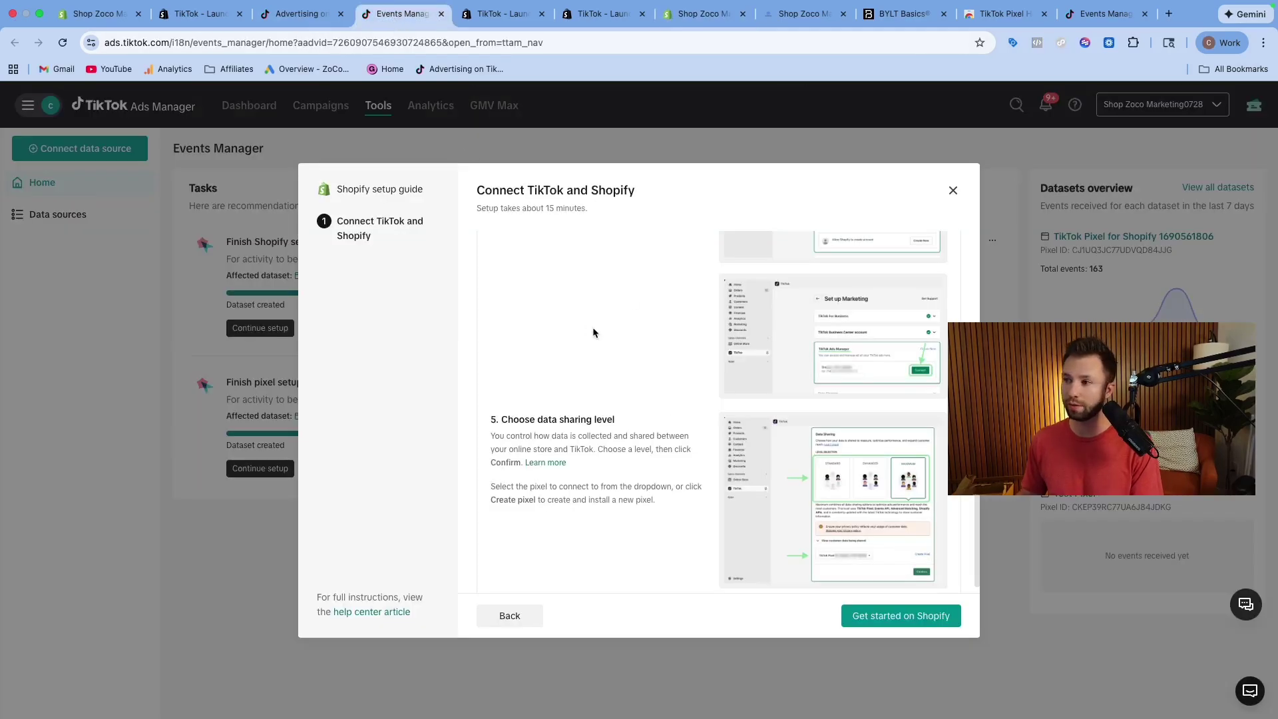
{"action": "left_click", "coordinate": [953, 191]}
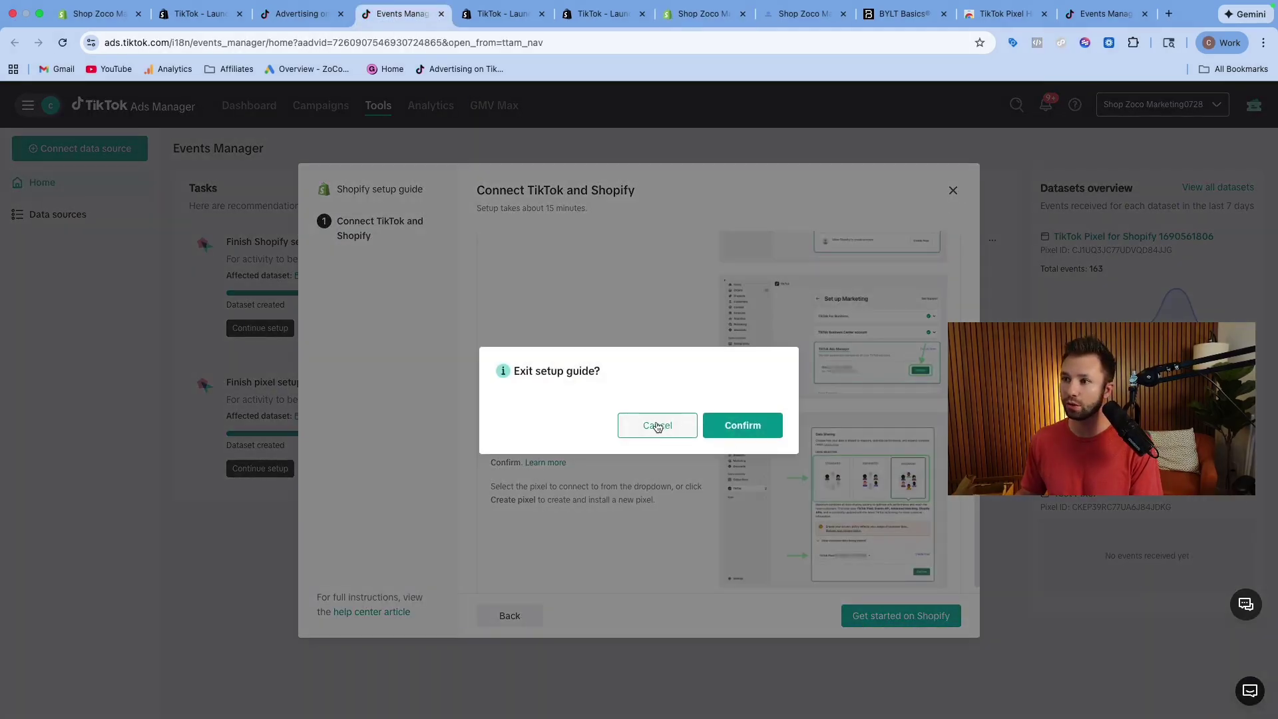
{"action": "left_click", "coordinate": [656, 423]}
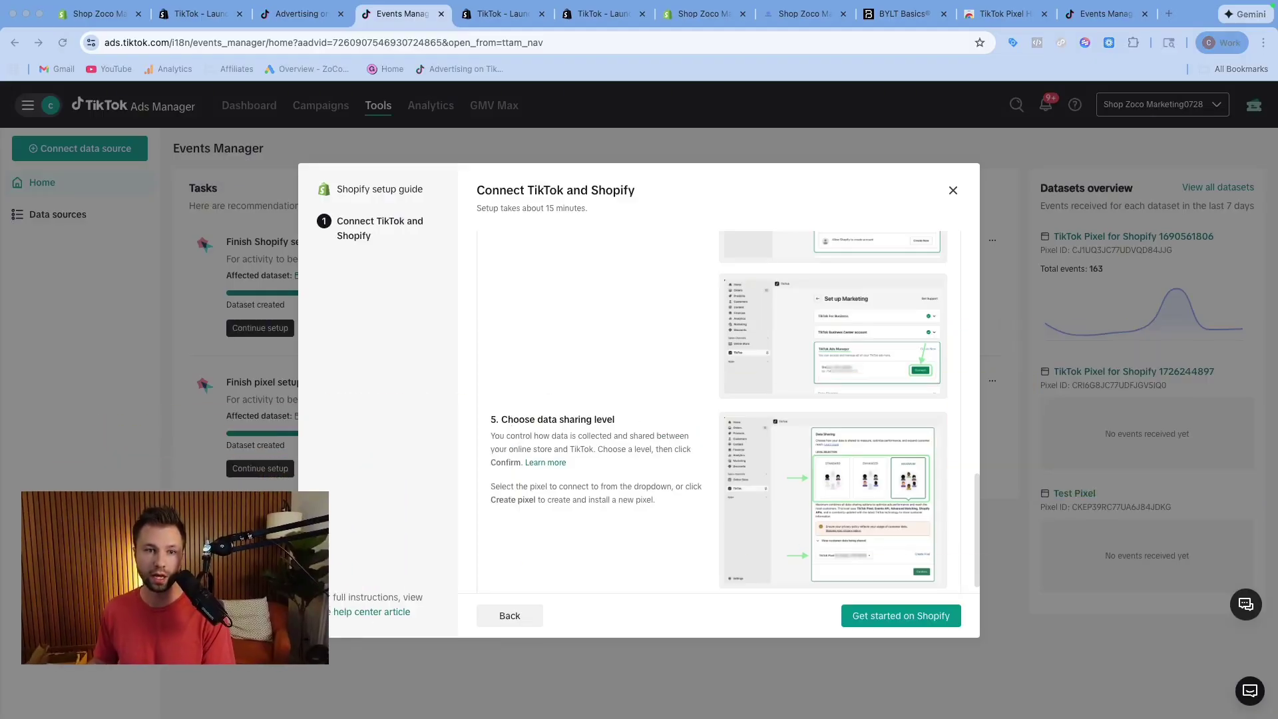
{"action": "left_click", "coordinate": [961, 197]}
{"action": "left_click", "coordinate": [953, 192]}
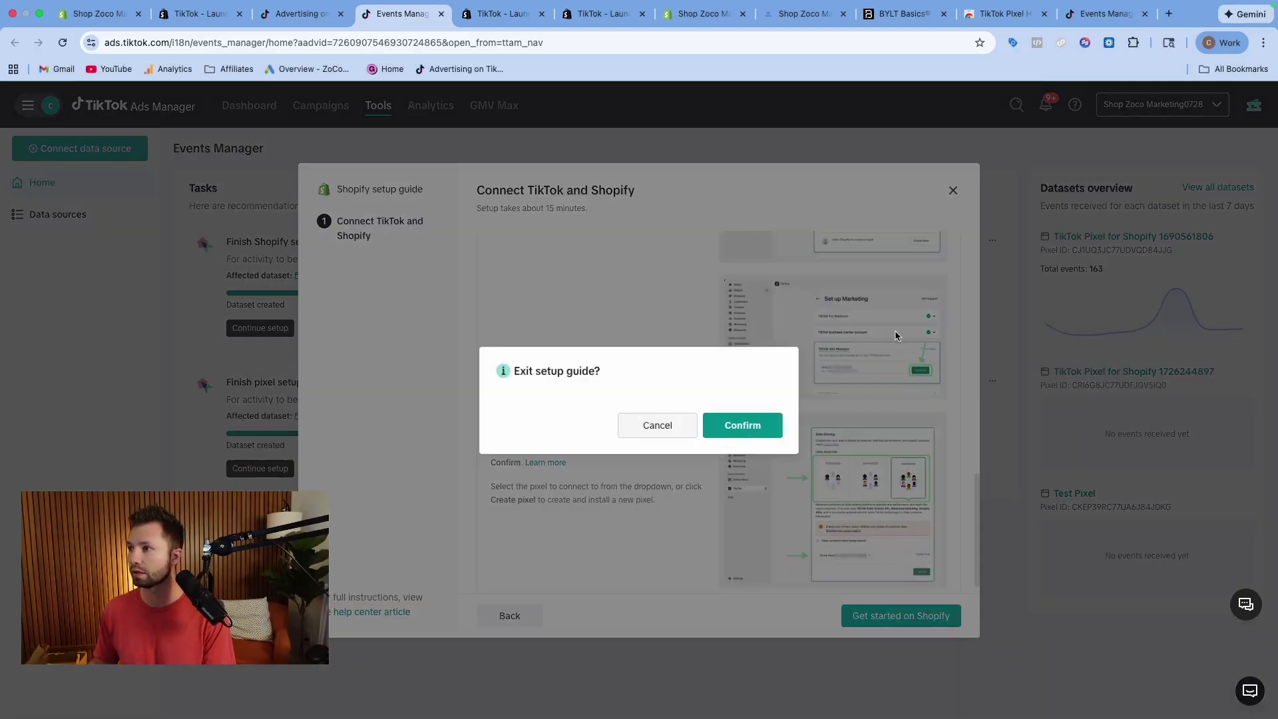
{"action": "left_click", "coordinate": [732, 432]}
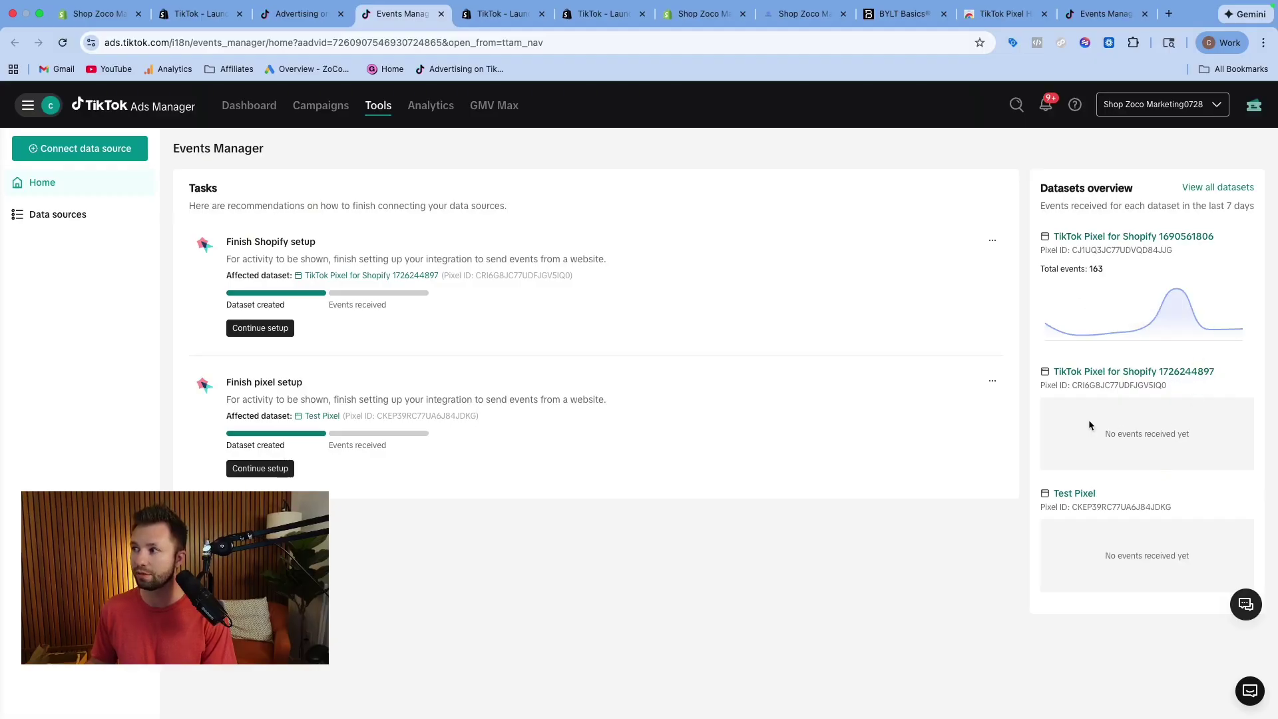
{"action": "left_click", "coordinate": [702, 13]}
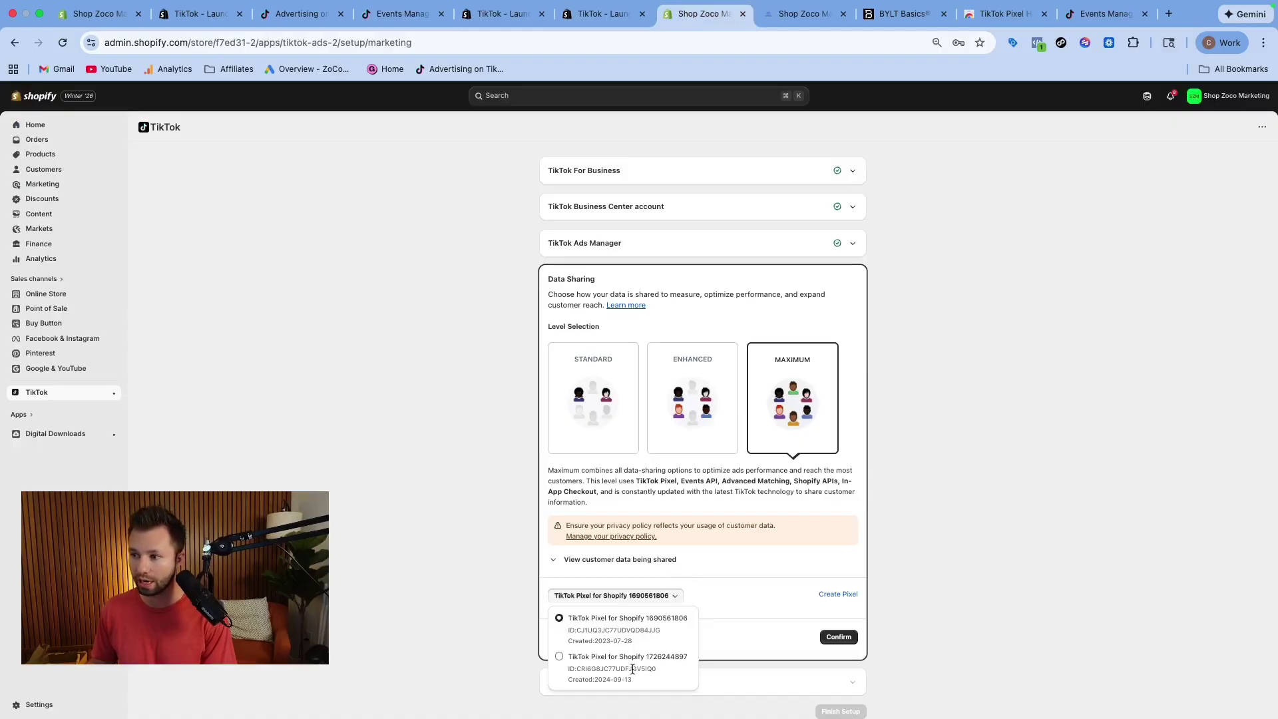
{"action": "left_click", "coordinate": [558, 659]}
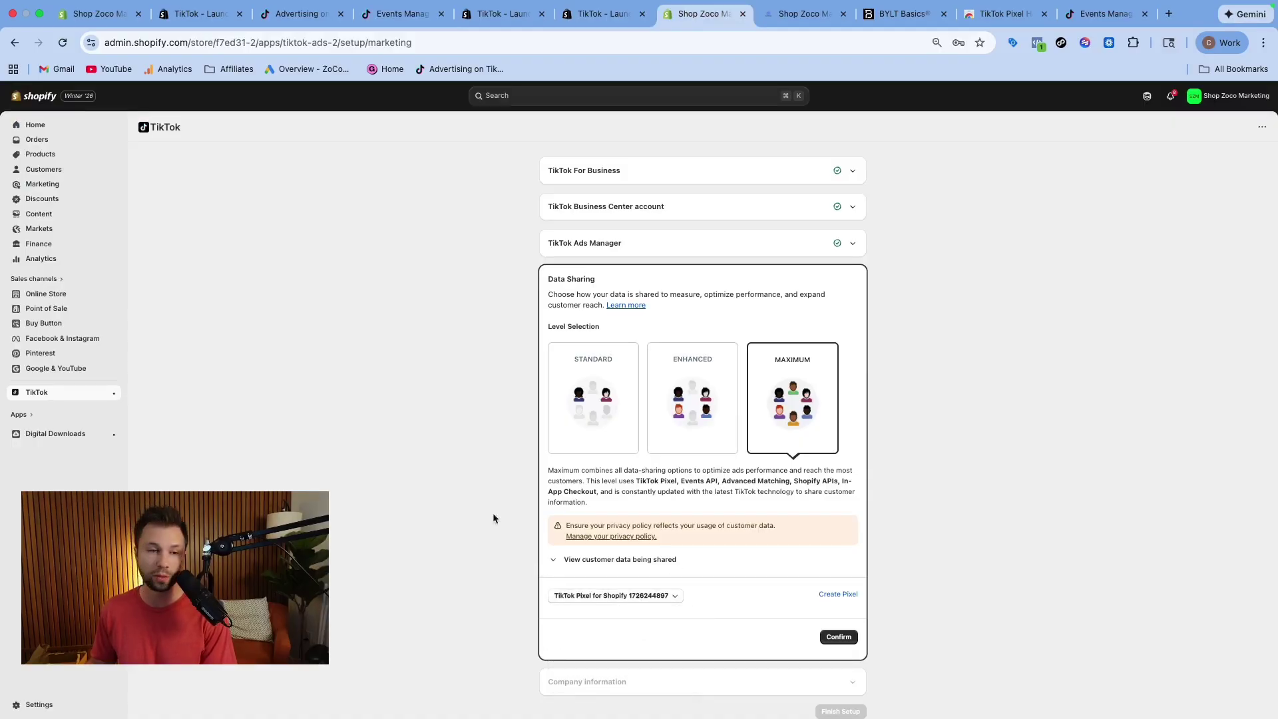
{"action": "left_click", "coordinate": [839, 637]}
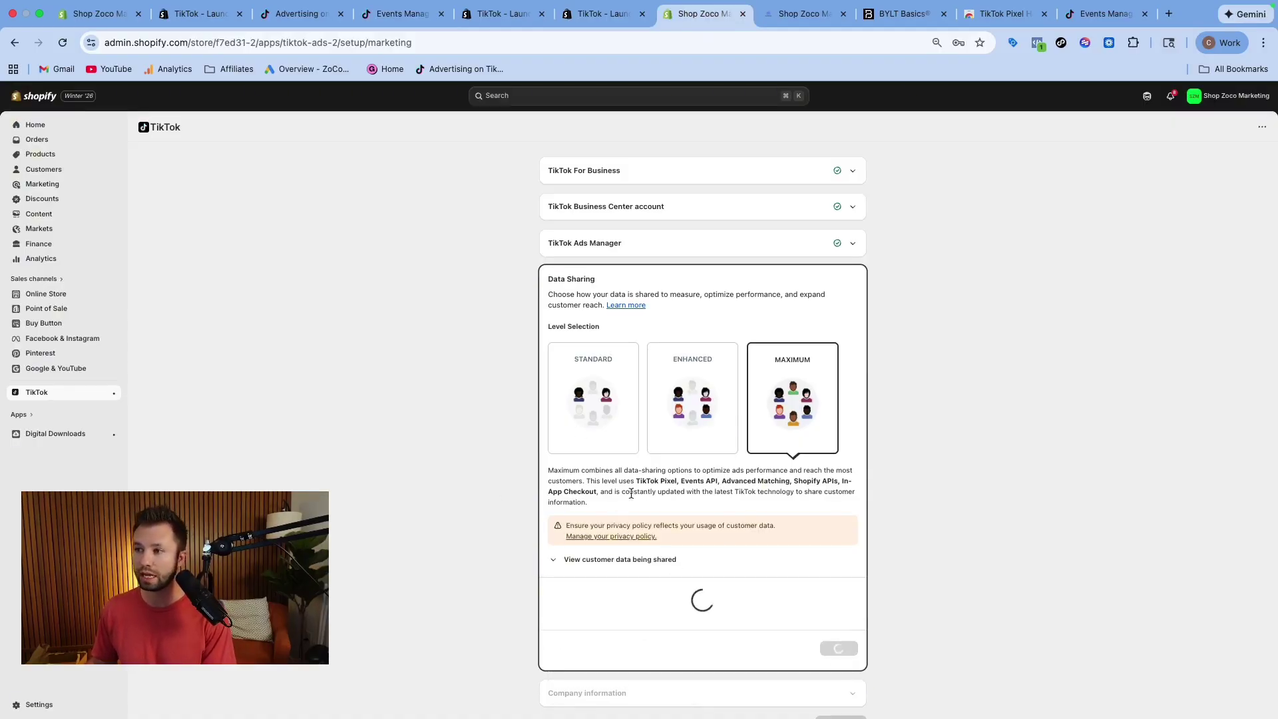
{"action": "left_click", "coordinate": [837, 377]}
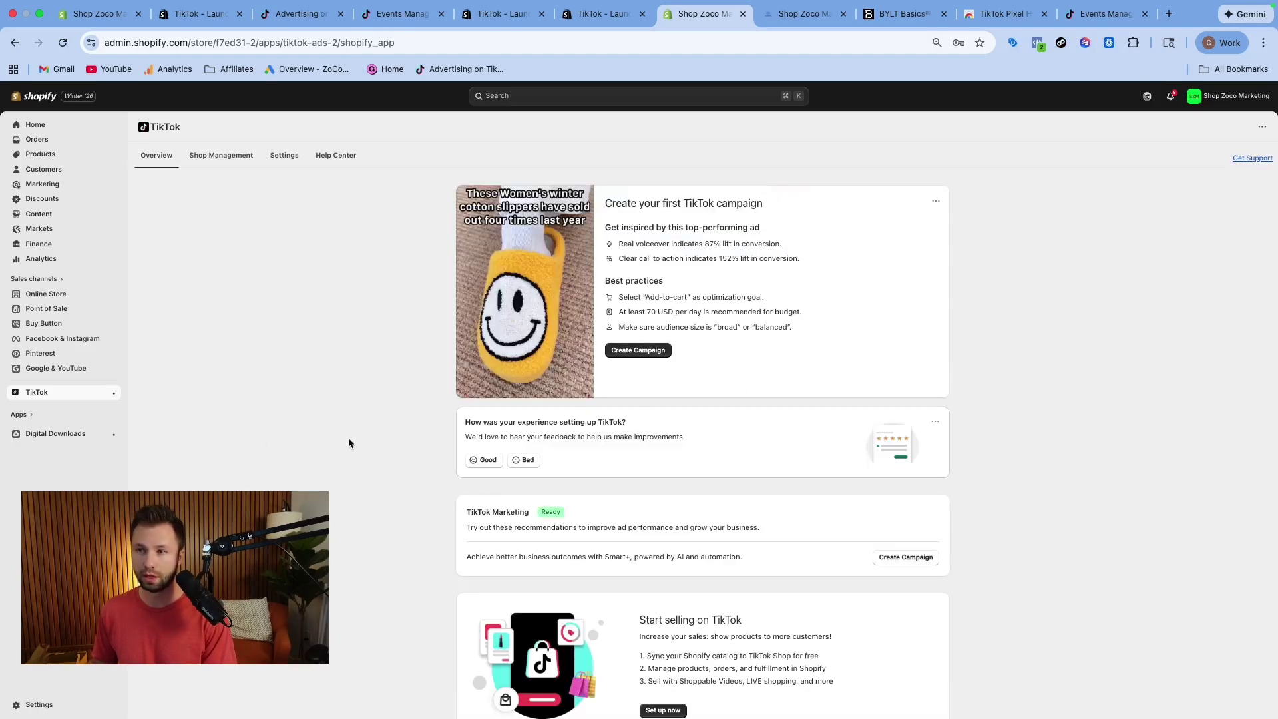
- Check the TikTok Marketing status on the TikTok app's overview page
{"action": "scroll", "coordinate": [632, 398], "scroll_direction": "down", "scroll_amount": 2}
{"action": "left_click_drag", "start_coordinate": [466, 427], "coordinate": [595, 429]}
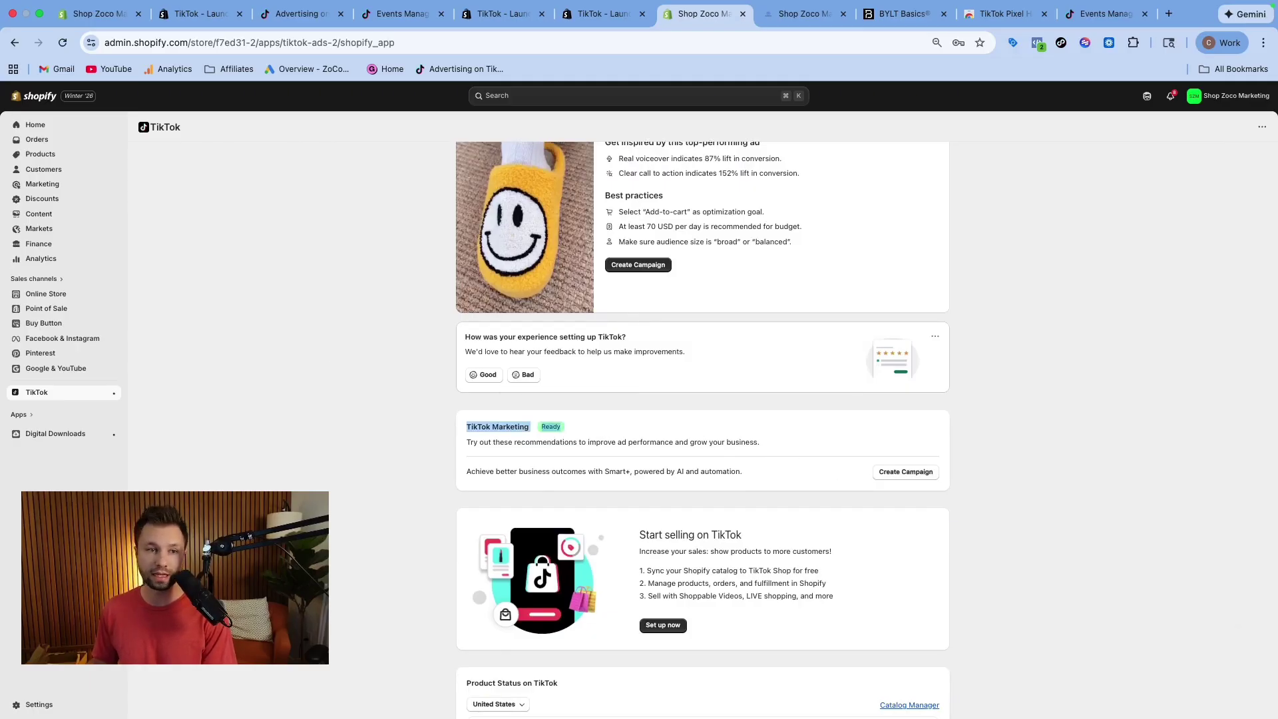
{"action": "left_click_drag", "start_coordinate": [175, 578], "coordinate": [1124, 189]}
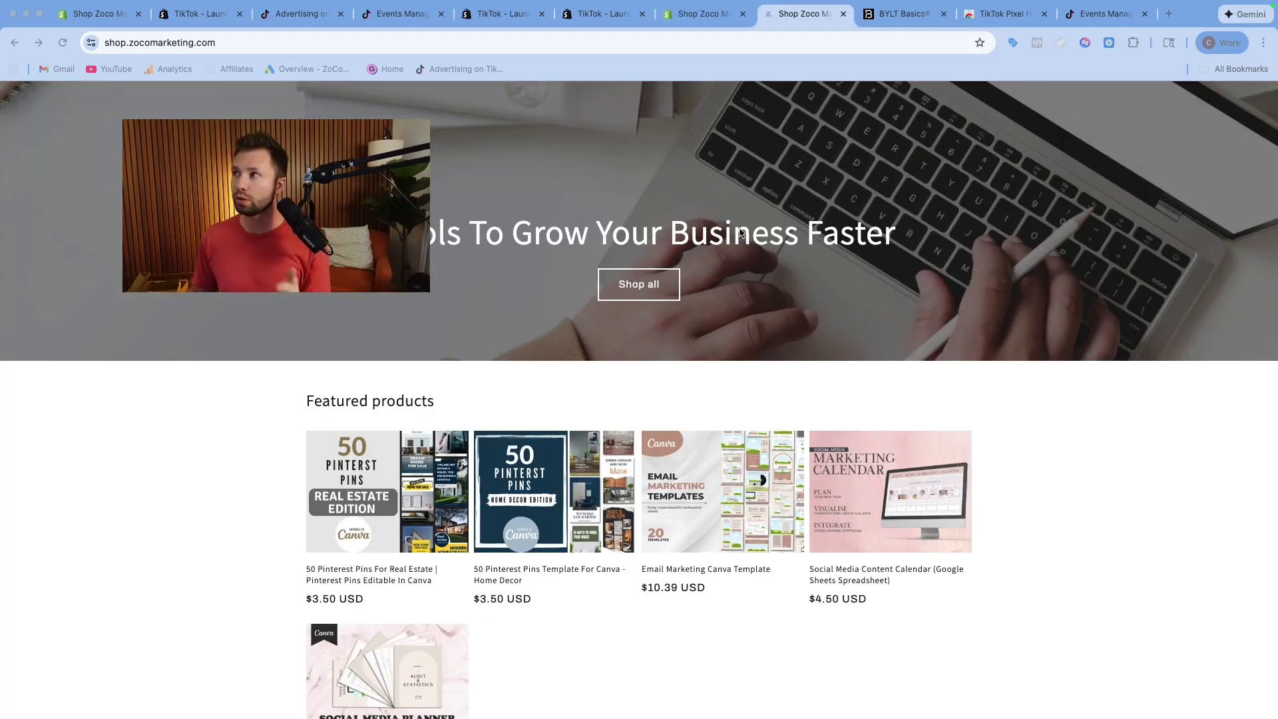
- Reload the shop.zocomarketing.com storefront and inspect its pixel and events with TikTok Pixel Helper
{"action": "left_click", "coordinate": [1062, 46]}
{"action": "left_click", "coordinate": [1061, 46]}
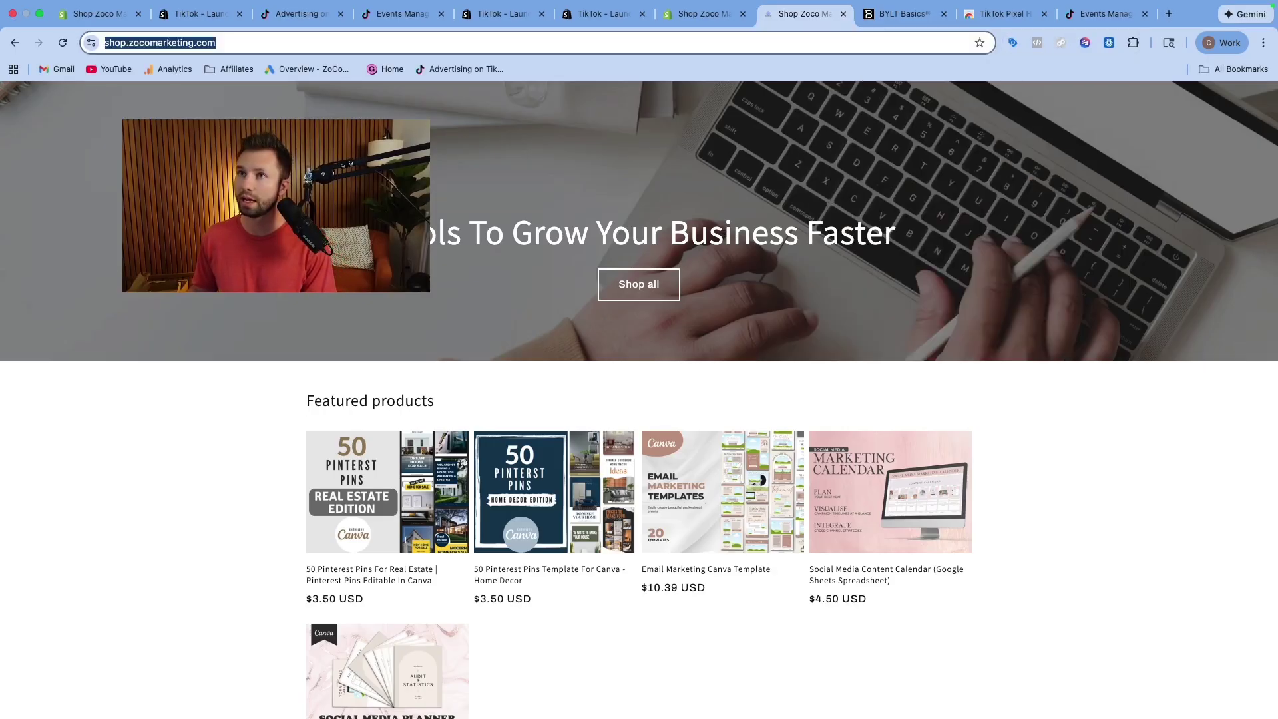
{"action": "left_click", "coordinate": [1061, 43]}
{"action": "left_click", "coordinate": [62, 44]}
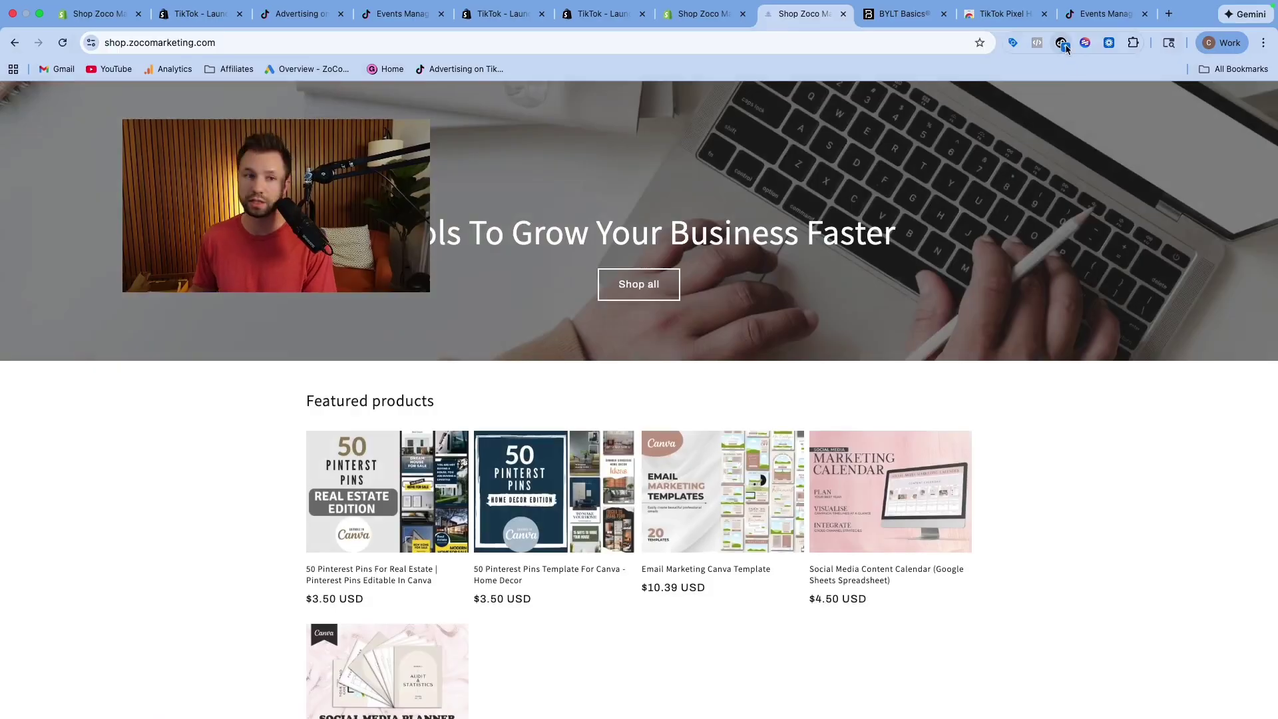
{"action": "left_click", "coordinate": [1062, 43]}
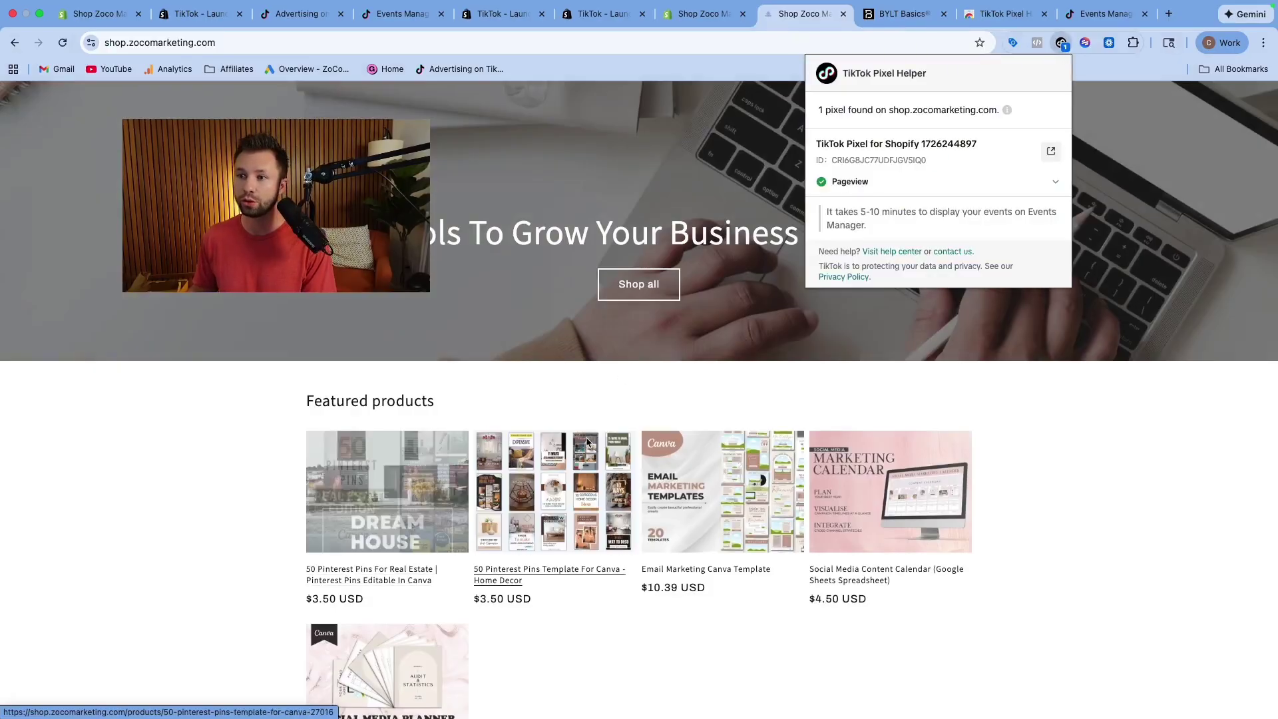
- Open the 50 Pinterest Pins For Real Estate product page and inspect its pixel events with TikTok Pixel Helper
{"action": "left_click", "coordinate": [365, 466]}
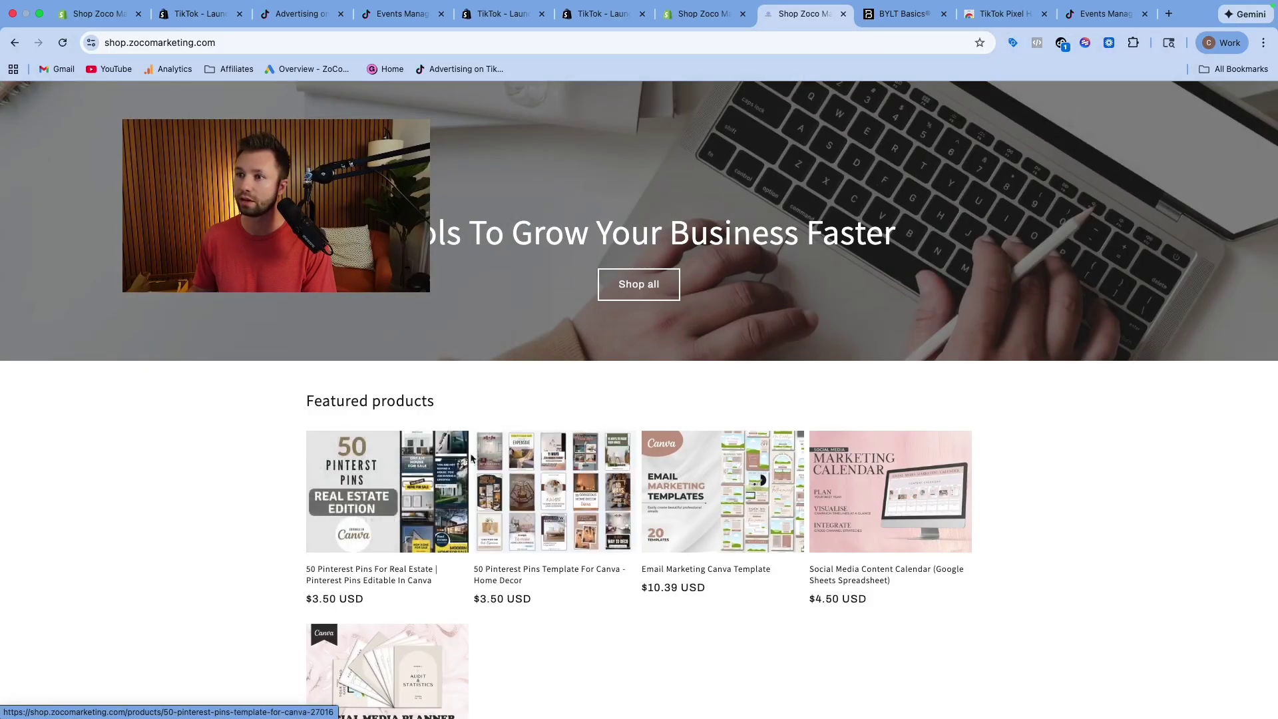
{"action": "left_click", "coordinate": [373, 486]}
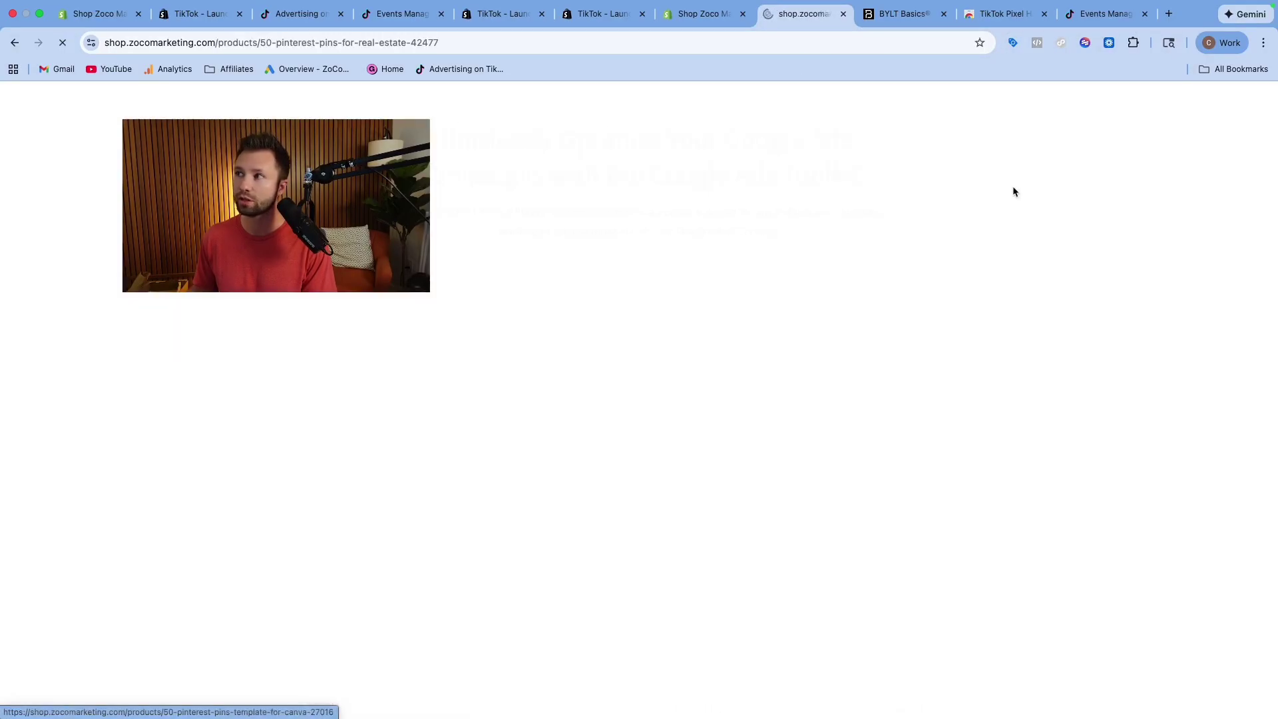
{"action": "left_click", "coordinate": [1061, 43]}
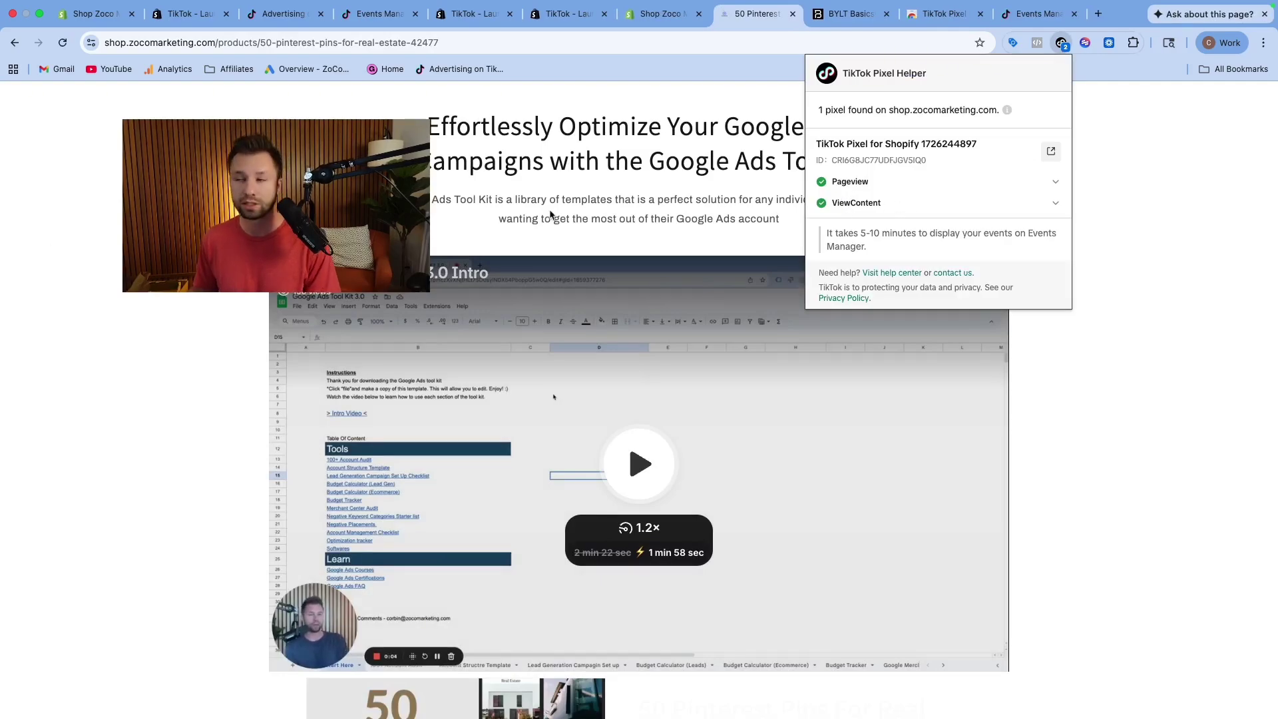
{"action": "left_click", "coordinate": [1056, 204]}
{"action": "left_click", "coordinate": [1058, 209]}
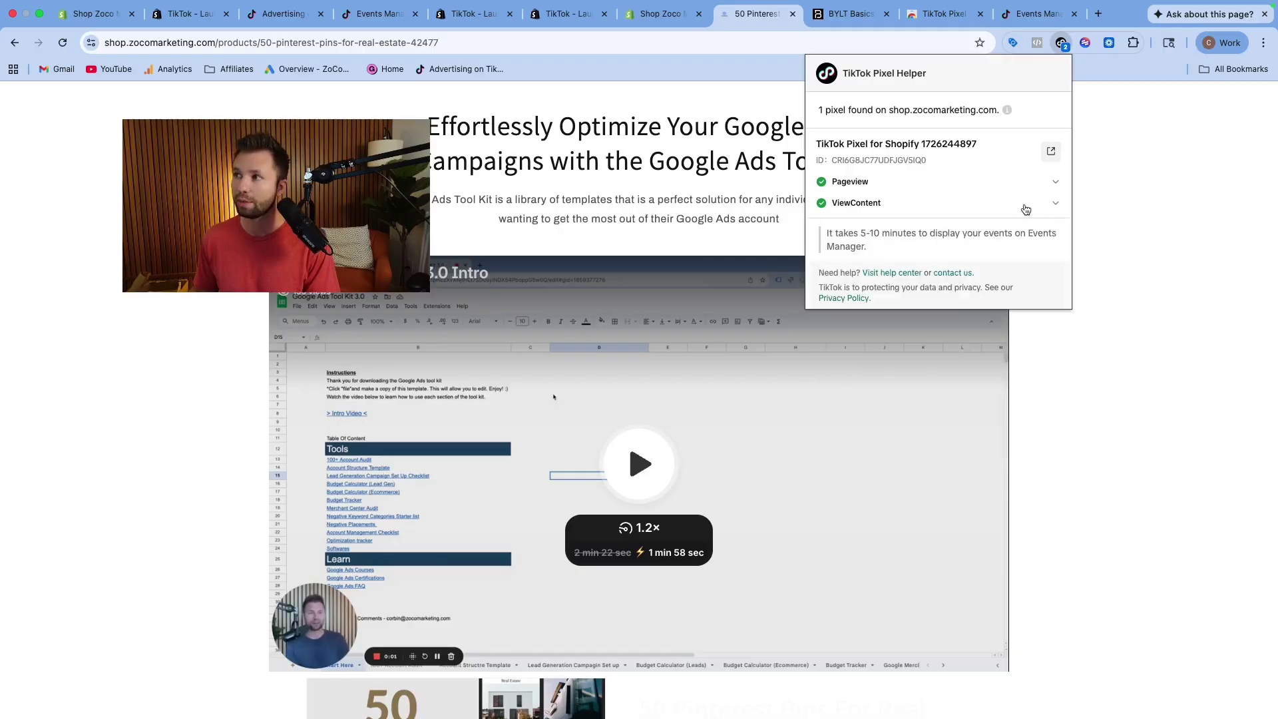
{"action": "left_click", "coordinate": [534, 169]}
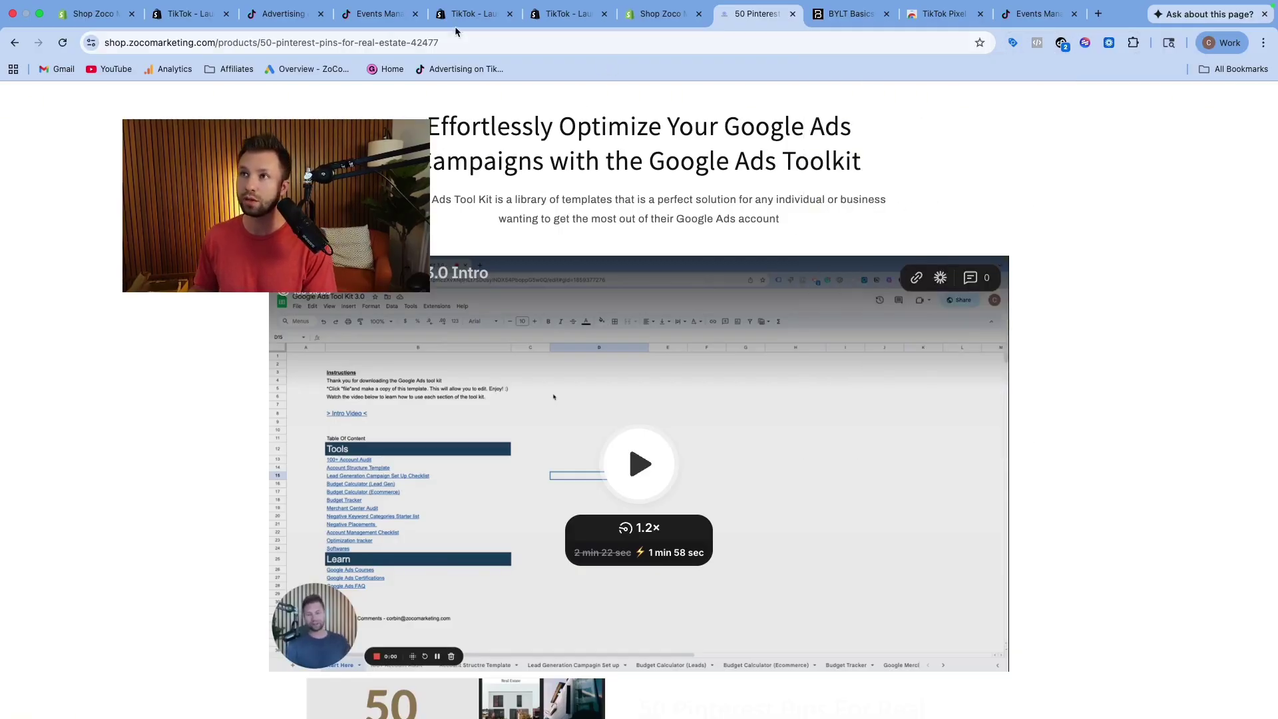
{"action": "left_click", "coordinate": [381, 14]}
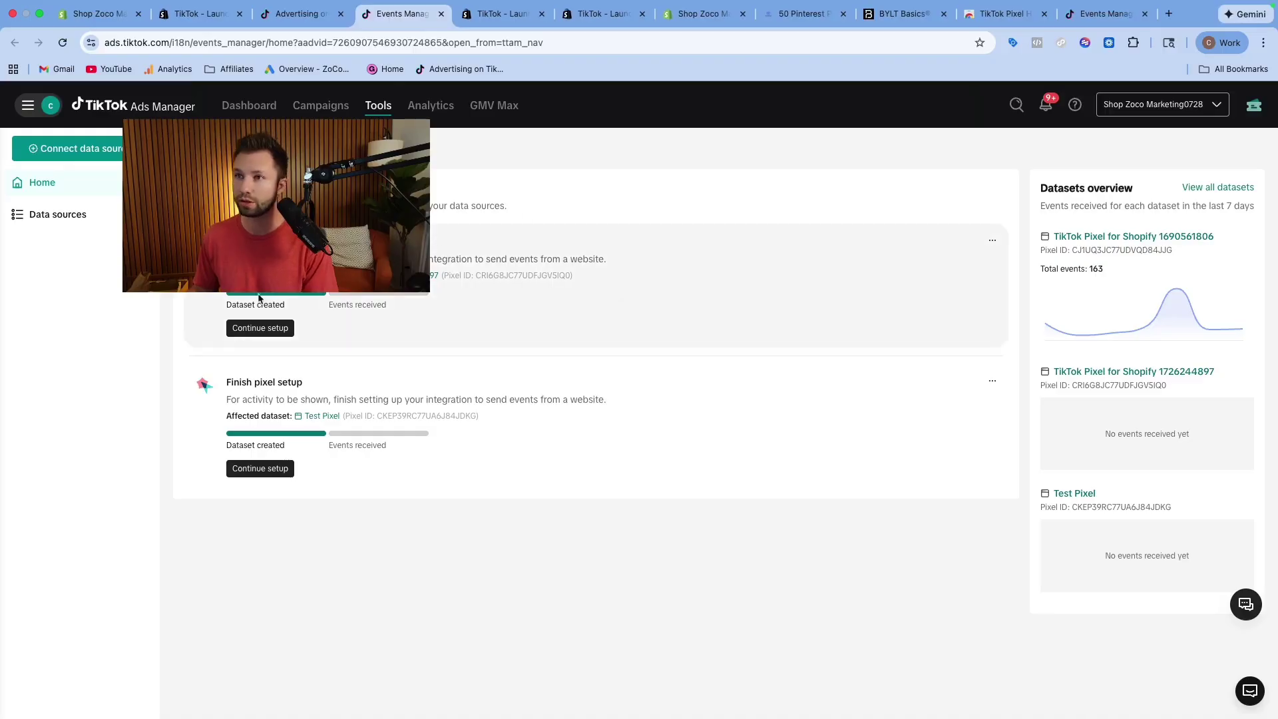
{"action": "mouse_move", "coordinate": [379, 106]}
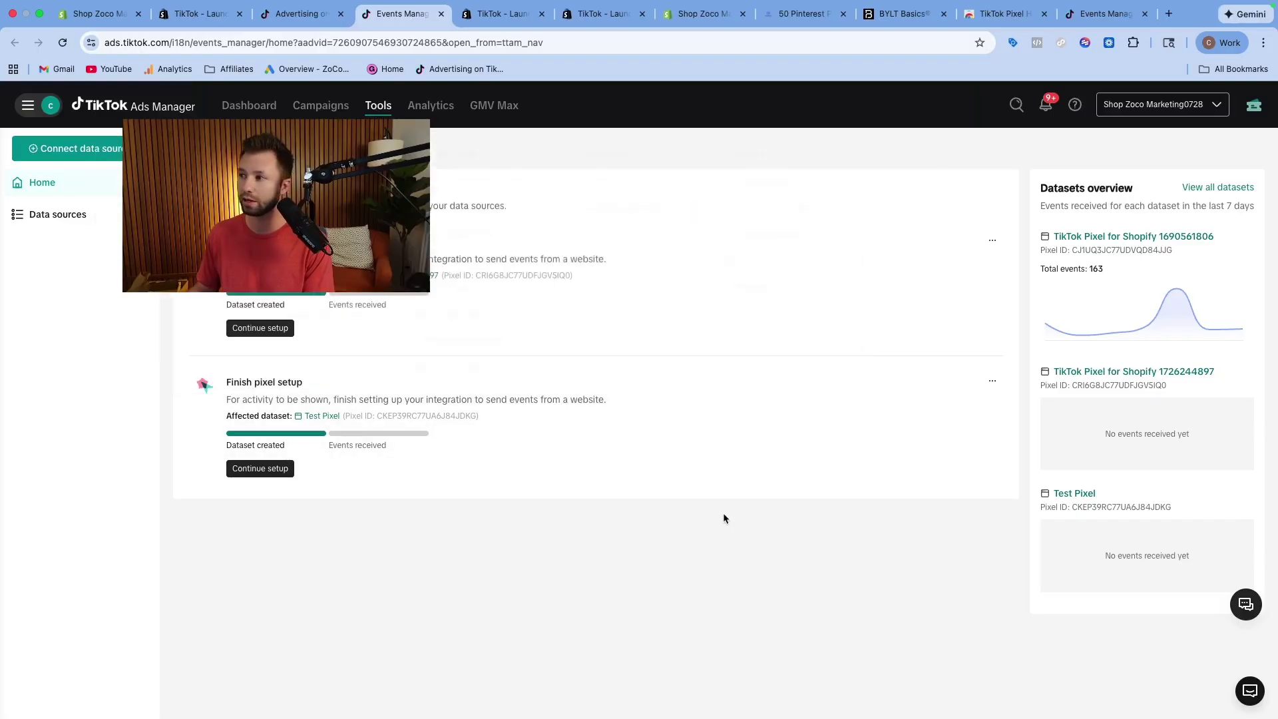
{"action": "left_click", "coordinate": [1143, 370]}
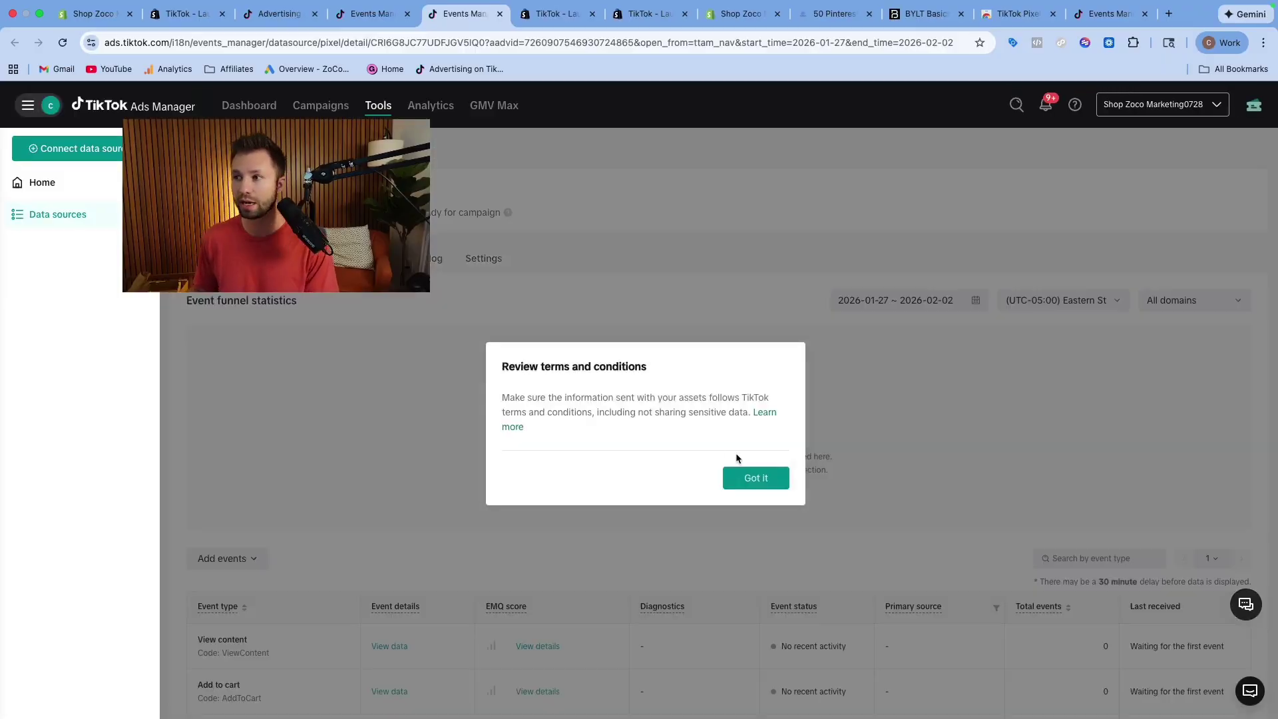
{"action": "left_click", "coordinate": [755, 478]}
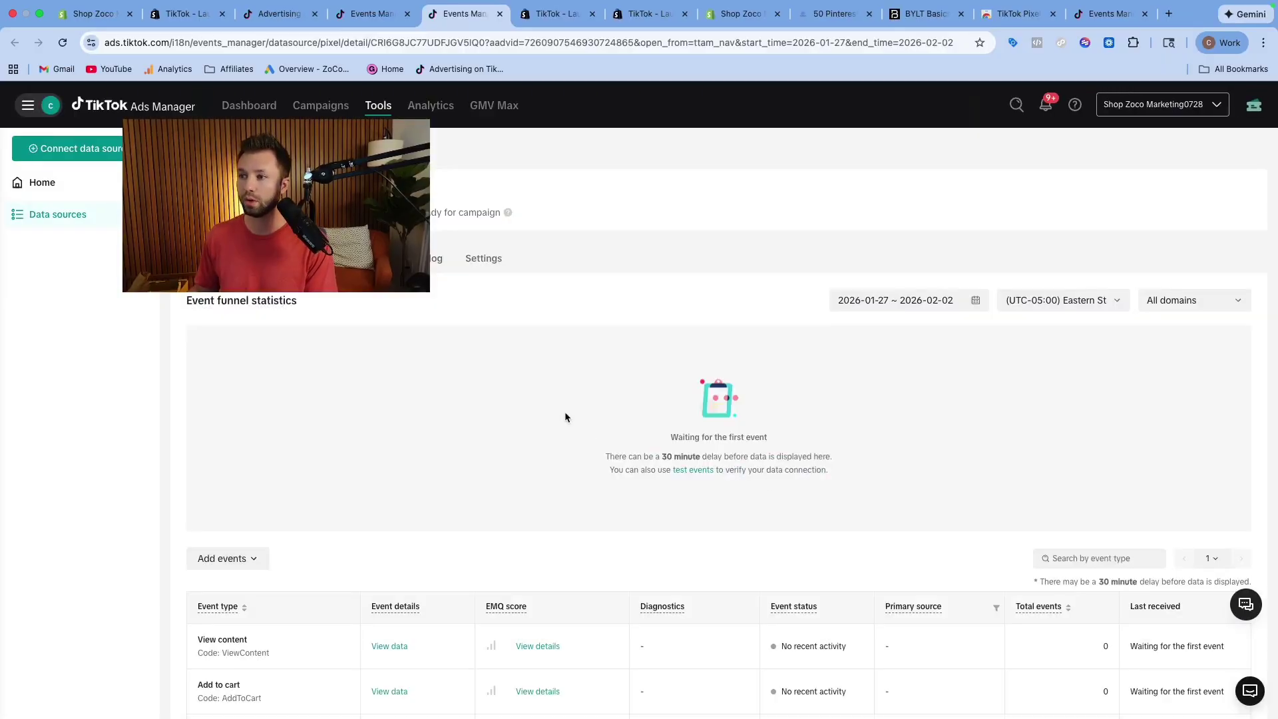
{"action": "scroll", "coordinate": [565, 411], "scroll_direction": "down", "scroll_amount": 2}
{"action": "scroll", "coordinate": [449, 566], "scroll_direction": "up", "scroll_amount": 2}
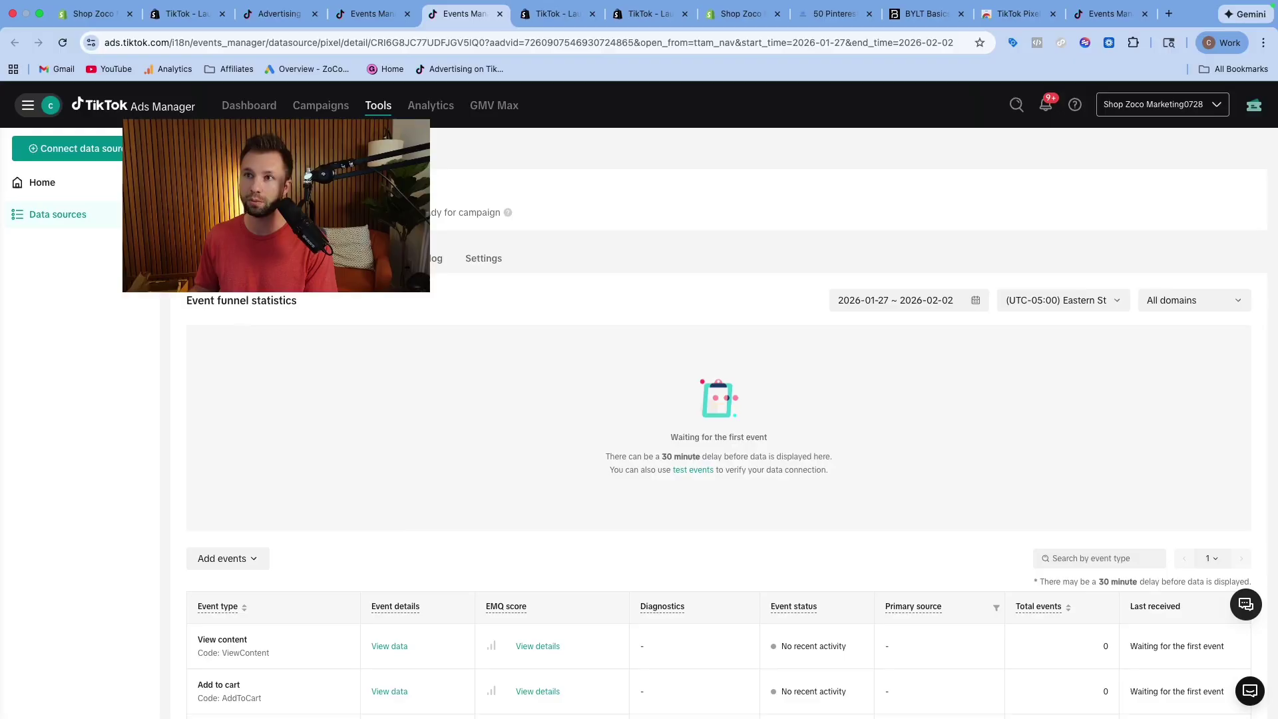
- Run a browser-side event test on shop.zocomarketing.com/ and review the test event activity
{"action": "left_click", "coordinate": [693, 470]}
{"action": "left_click", "coordinate": [306, 450]}
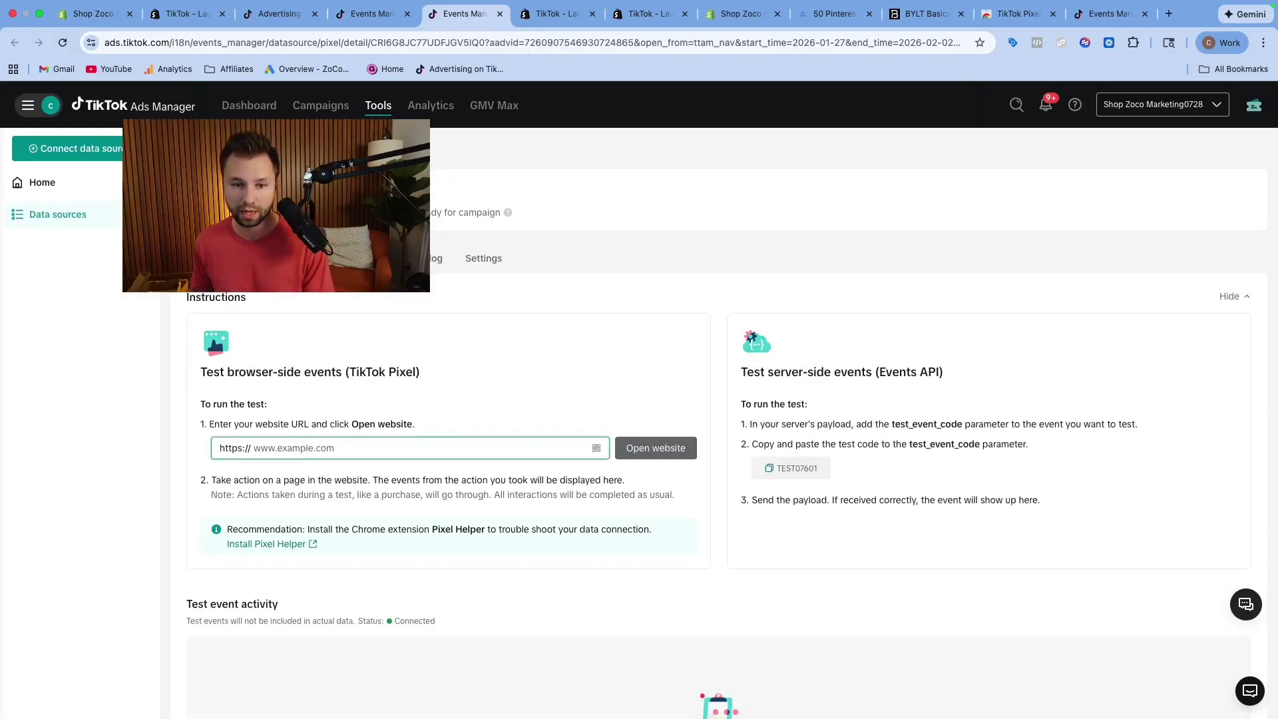
{"action": "type", "text": "shop.zocomarketing.com/"}
{"action": "left_click", "coordinate": [558, 481]}
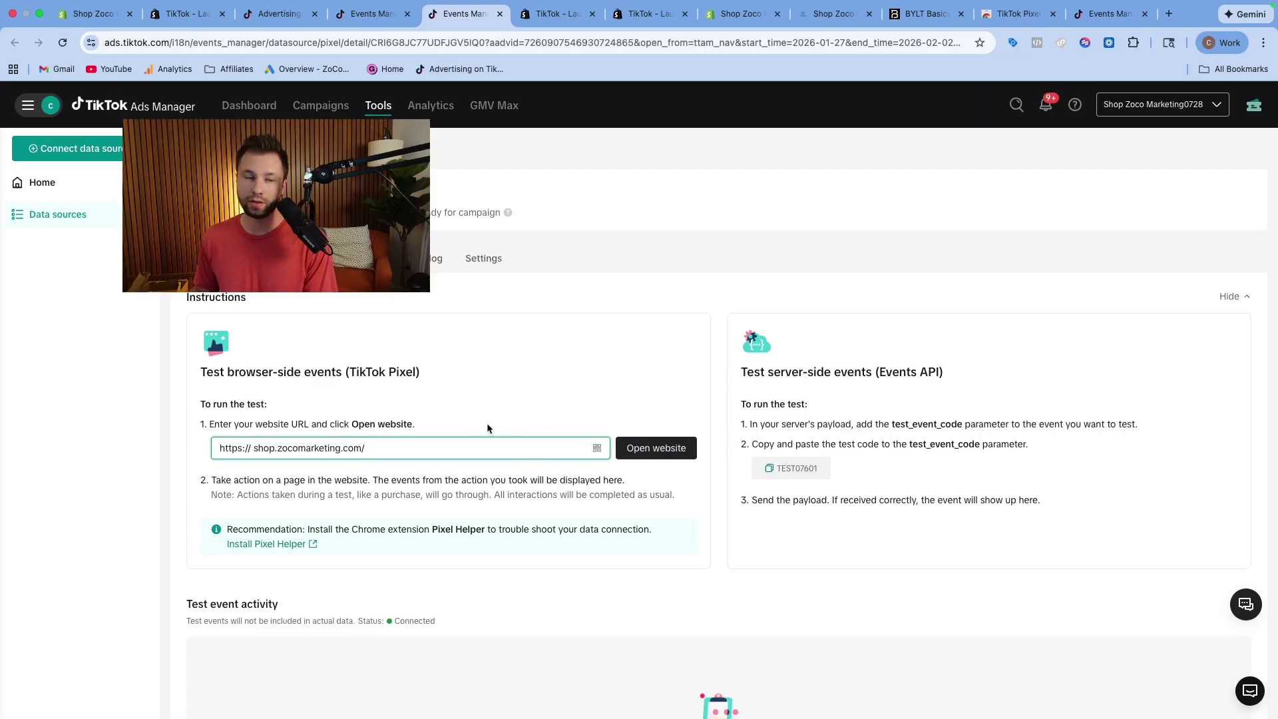
{"action": "left_click", "coordinate": [666, 453]}
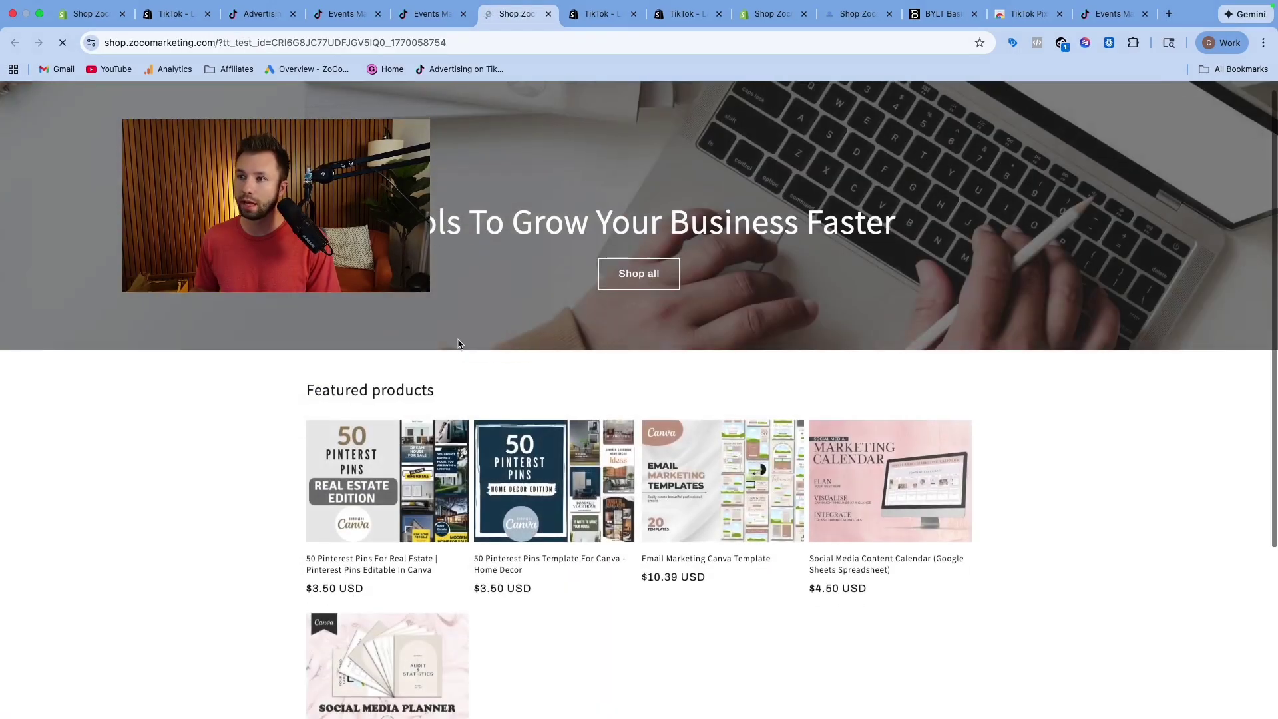
{"action": "left_click", "coordinate": [436, 14]}
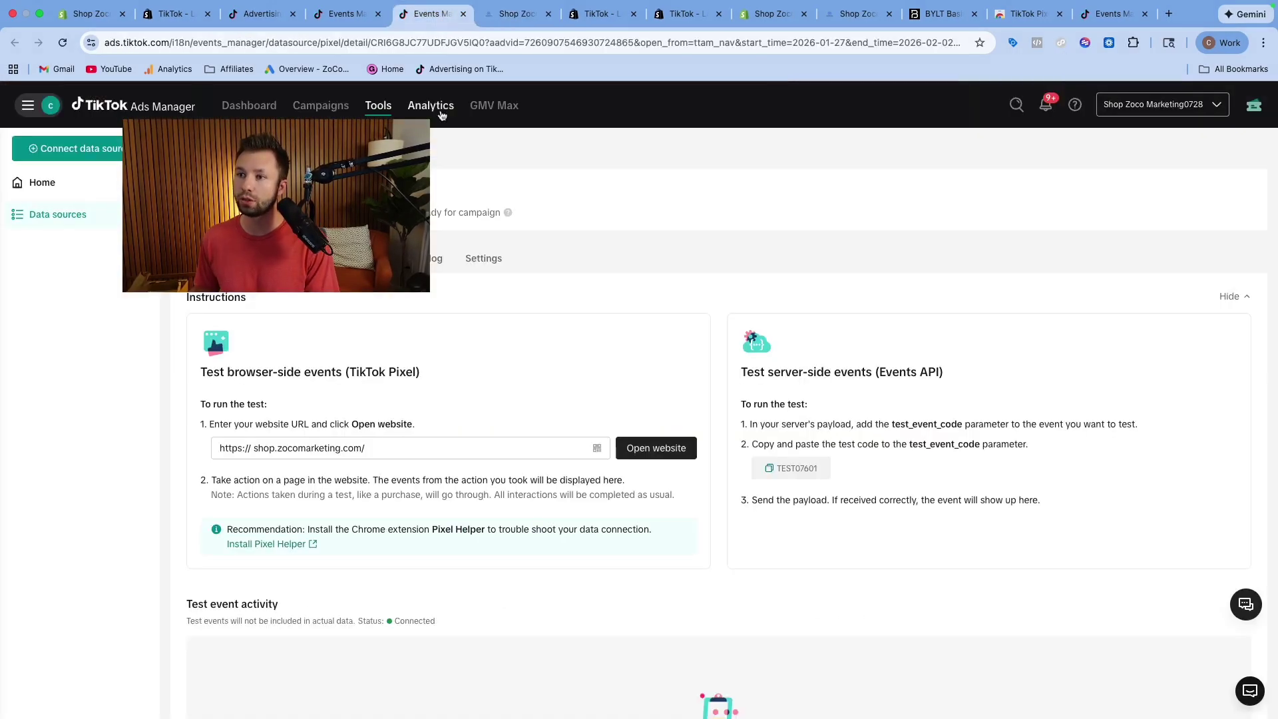
{"action": "scroll", "coordinate": [443, 403], "scroll_direction": "down", "scroll_amount": 3}
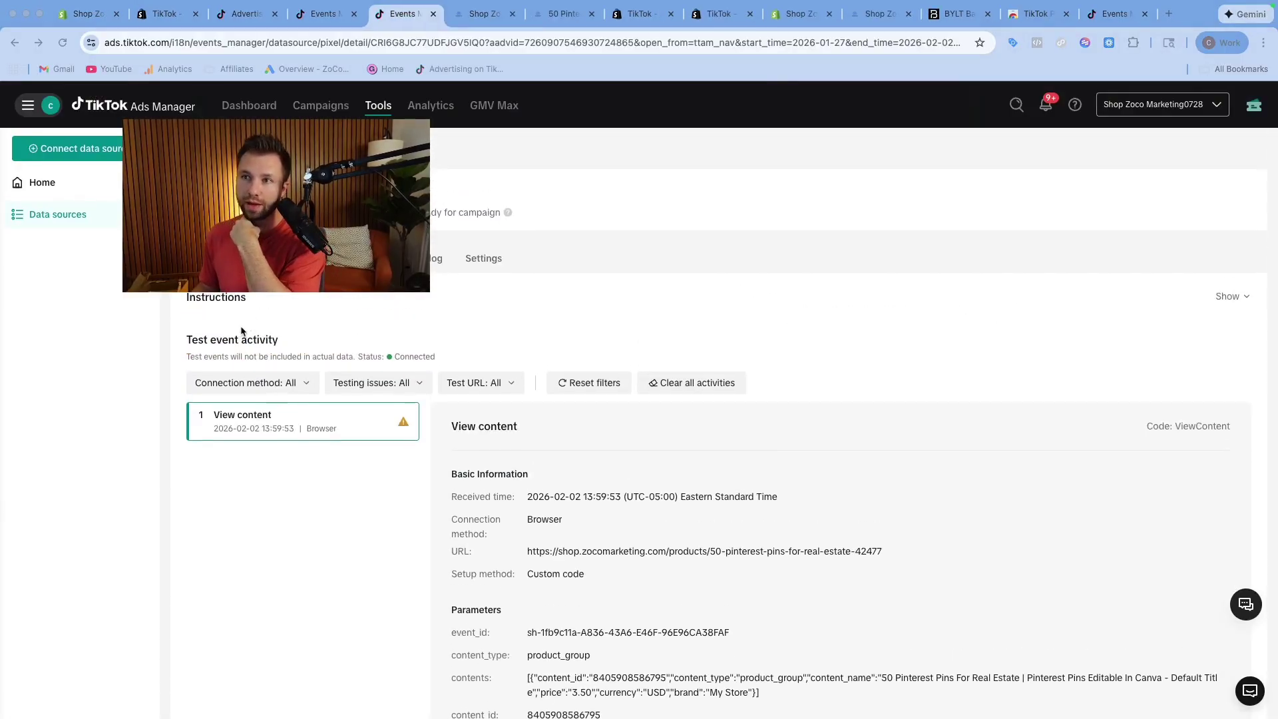
- Review the View content test event's parameters and add the 50 Pinterest Pins For Real Estate product to the cart on the storefront
{"action": "scroll", "coordinate": [484, 443], "scroll_direction": "down", "scroll_amount": 5}
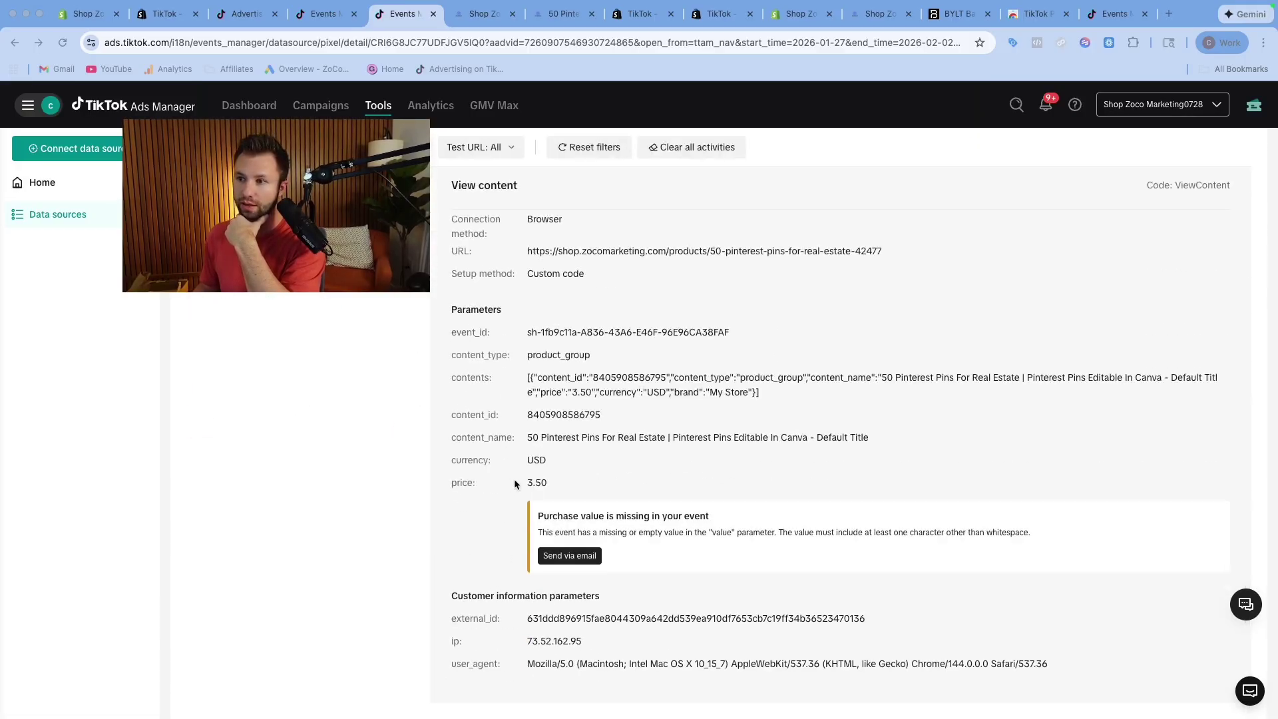
{"action": "left_click", "coordinate": [485, 20]}
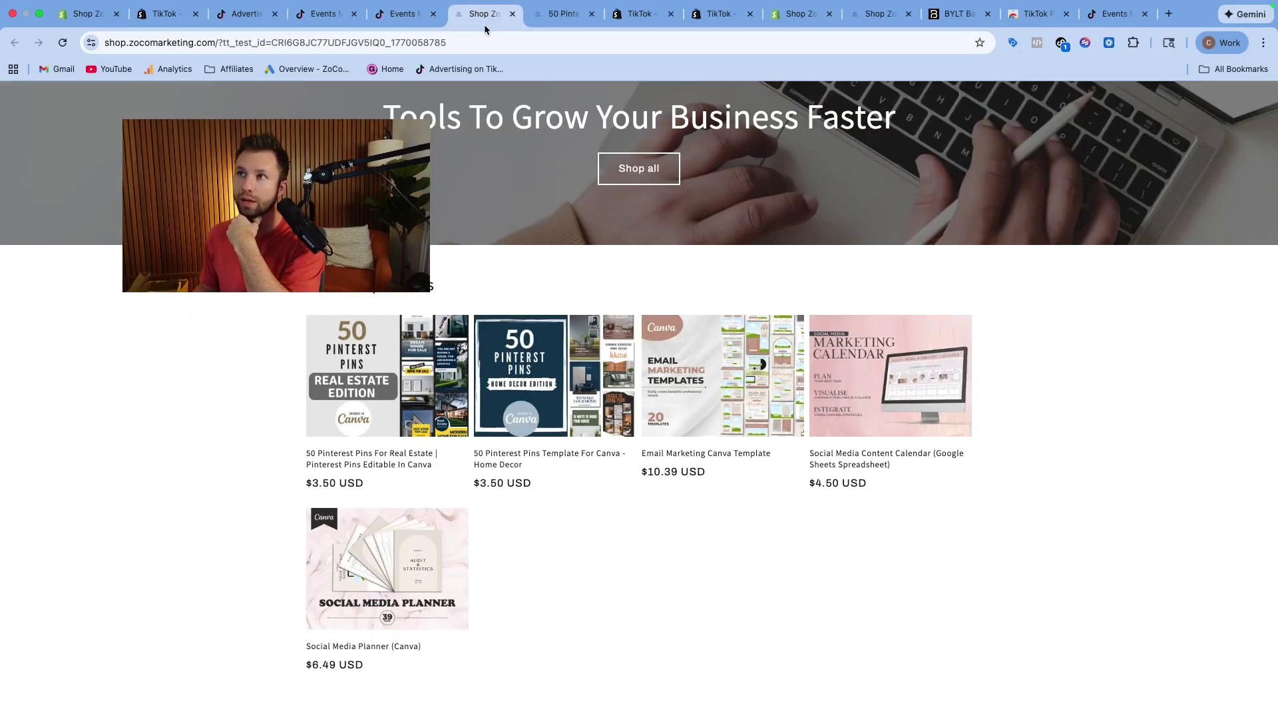
{"action": "left_click", "coordinate": [563, 15]}
{"action": "scroll", "coordinate": [504, 454], "scroll_direction": "down", "scroll_amount": 4}
{"action": "scroll", "coordinate": [505, 459], "scroll_direction": "down", "scroll_amount": 2}
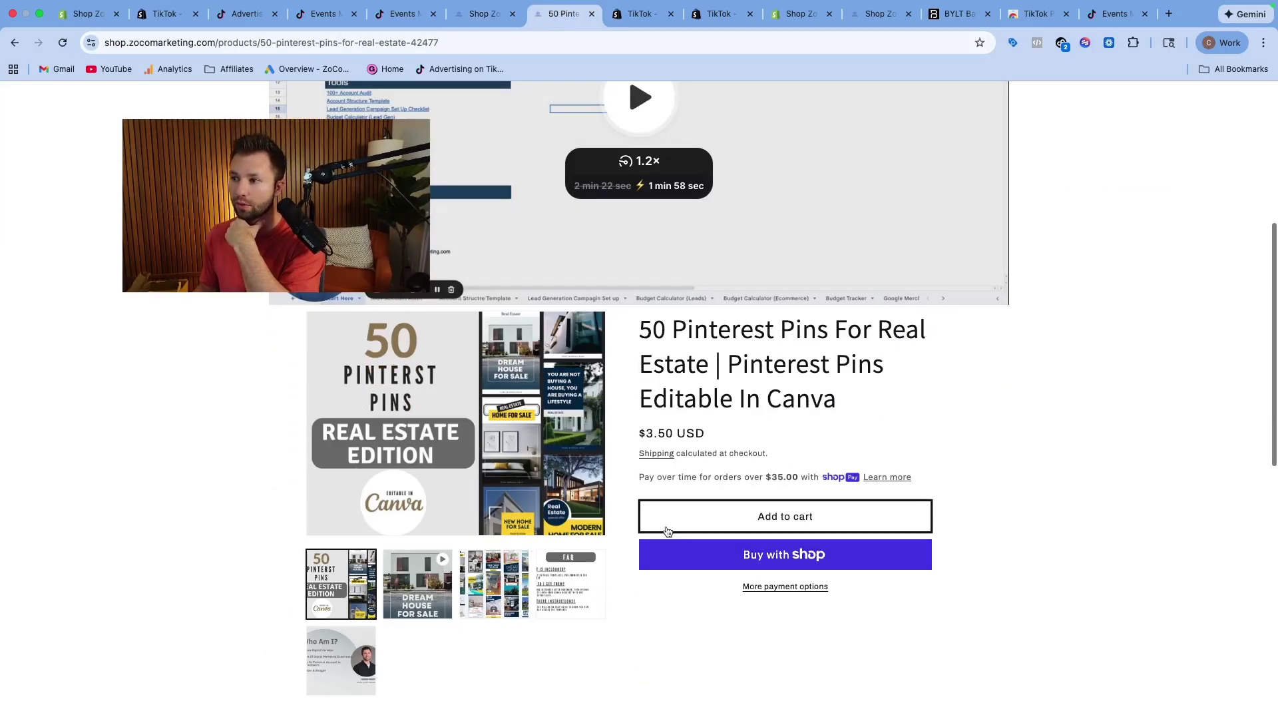
{"action": "left_click", "coordinate": [785, 517]}
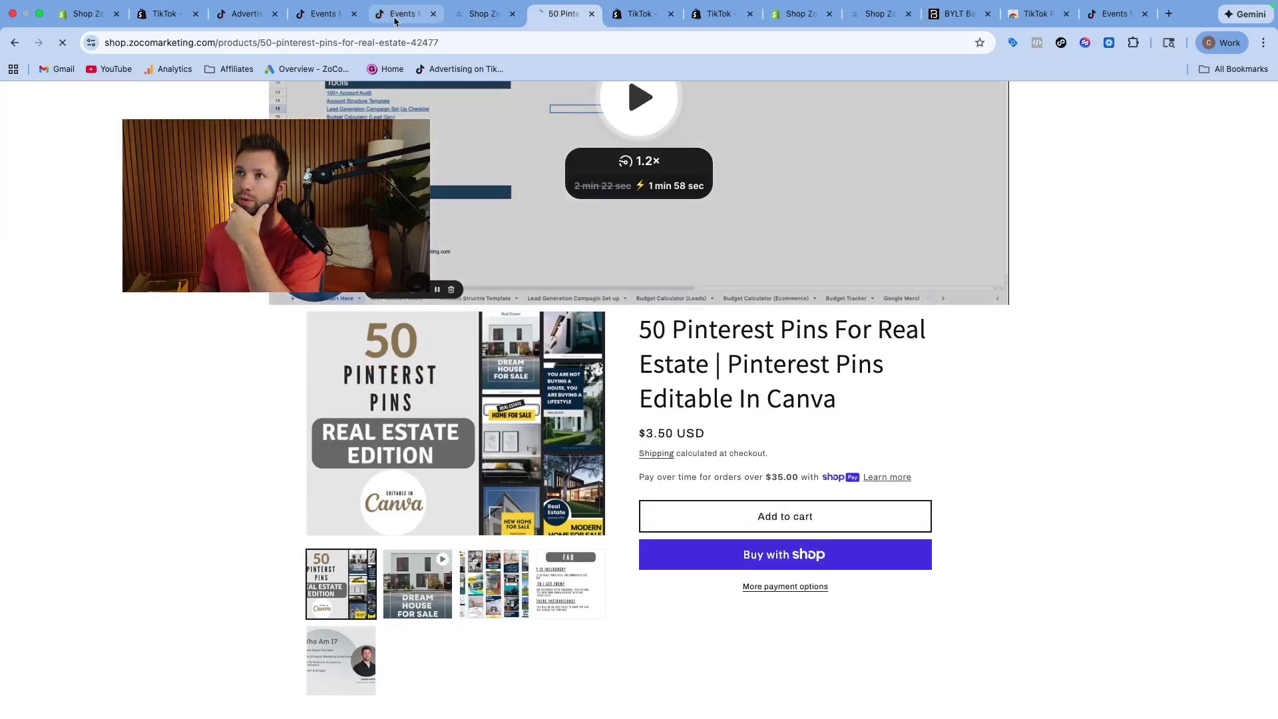
- Open the Add to cart test event in Events Manager and examine its basic information and parameters
{"action": "left_click", "coordinate": [403, 14]}
{"action": "scroll", "coordinate": [495, 381], "scroll_direction": "up", "scroll_amount": 5}
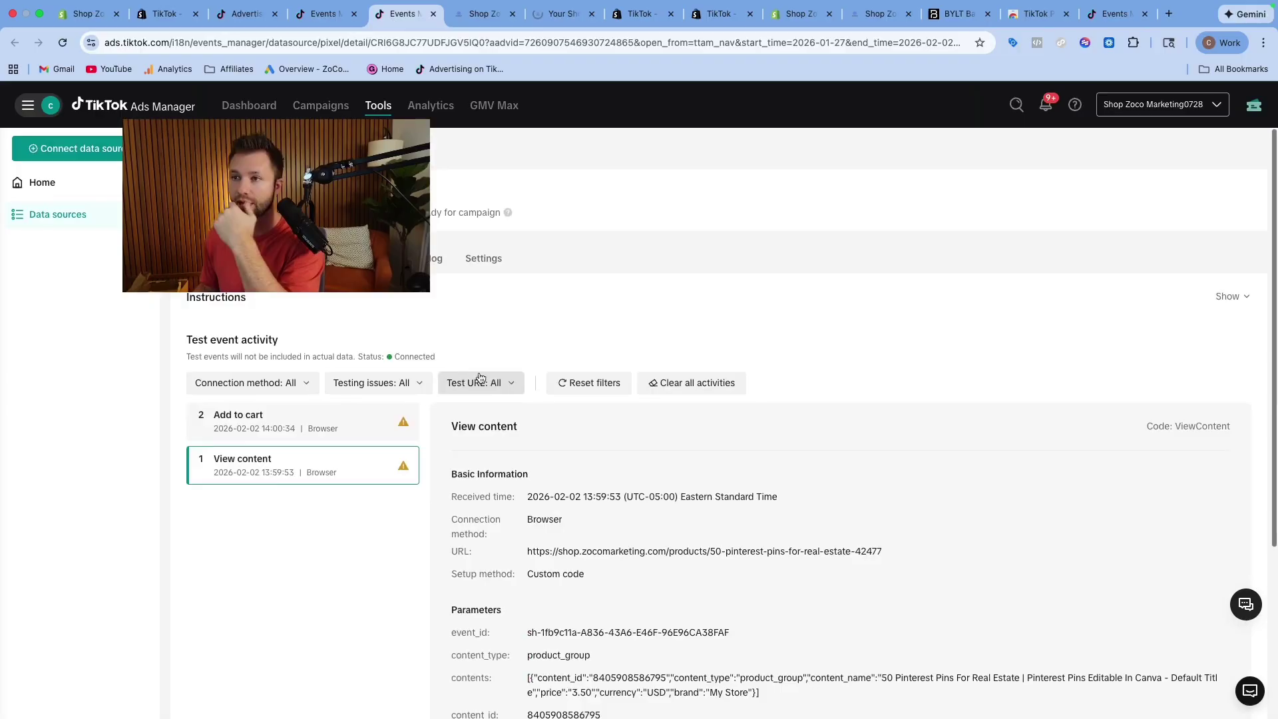
{"action": "left_click", "coordinate": [265, 428]}
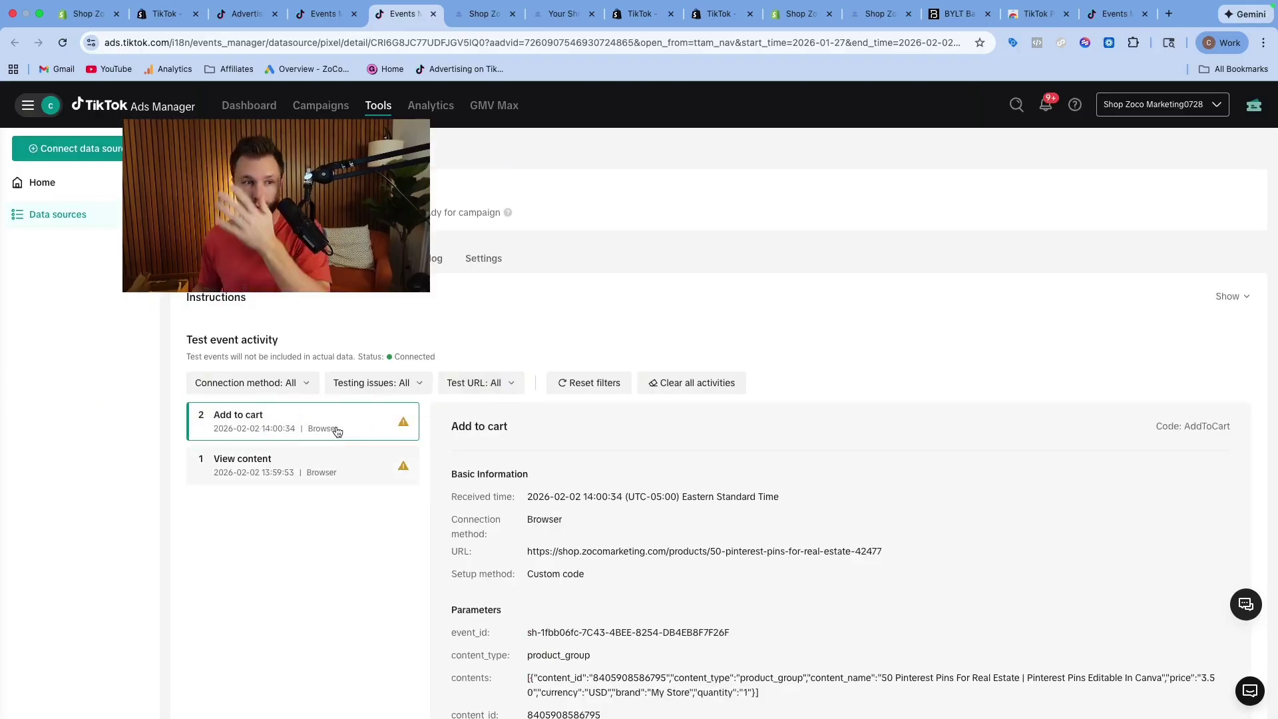
{"action": "scroll", "coordinate": [597, 495], "scroll_direction": "down", "scroll_amount": 5}
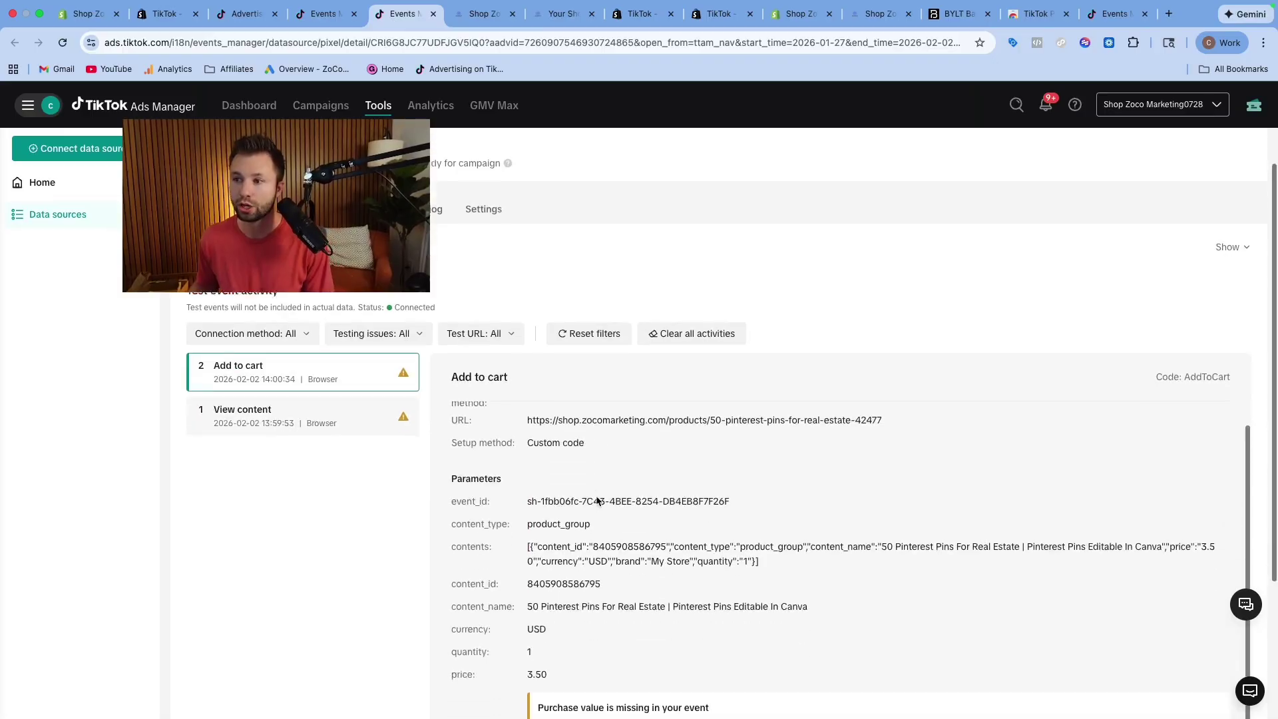
{"action": "scroll", "coordinate": [596, 495], "scroll_direction": "up", "scroll_amount": 5}
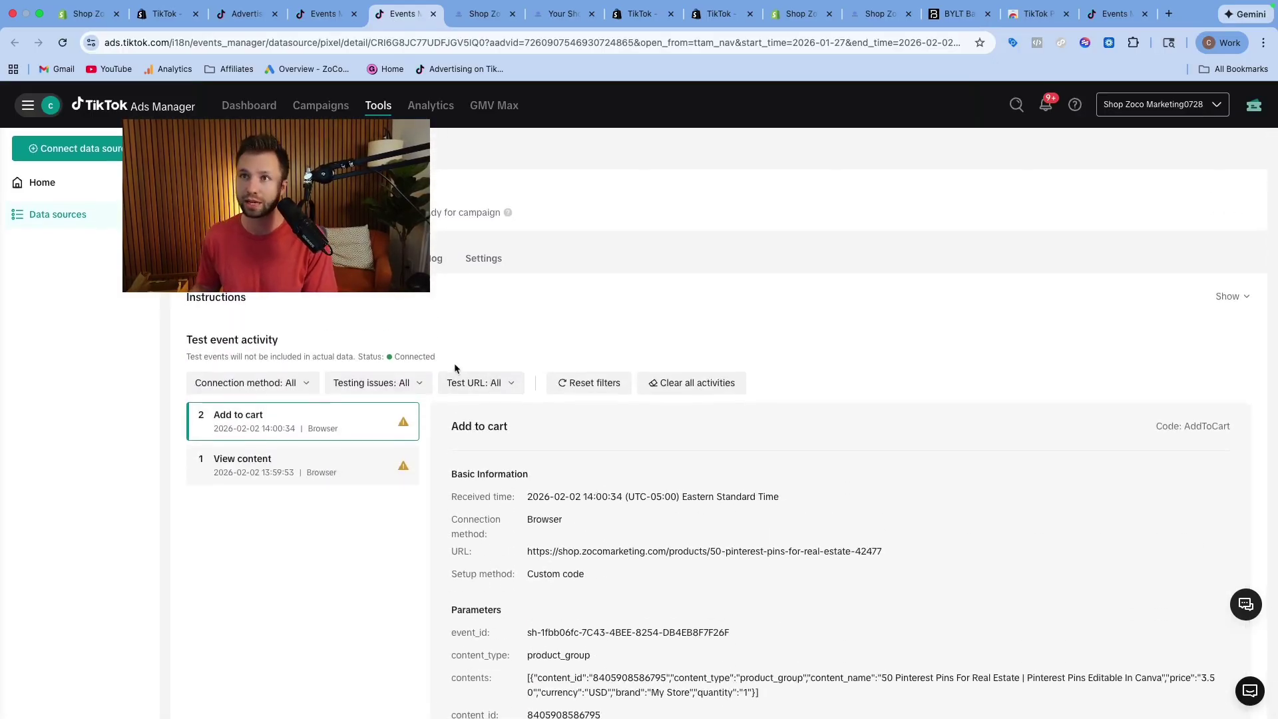
{"action": "left_click", "coordinate": [200, 148]}
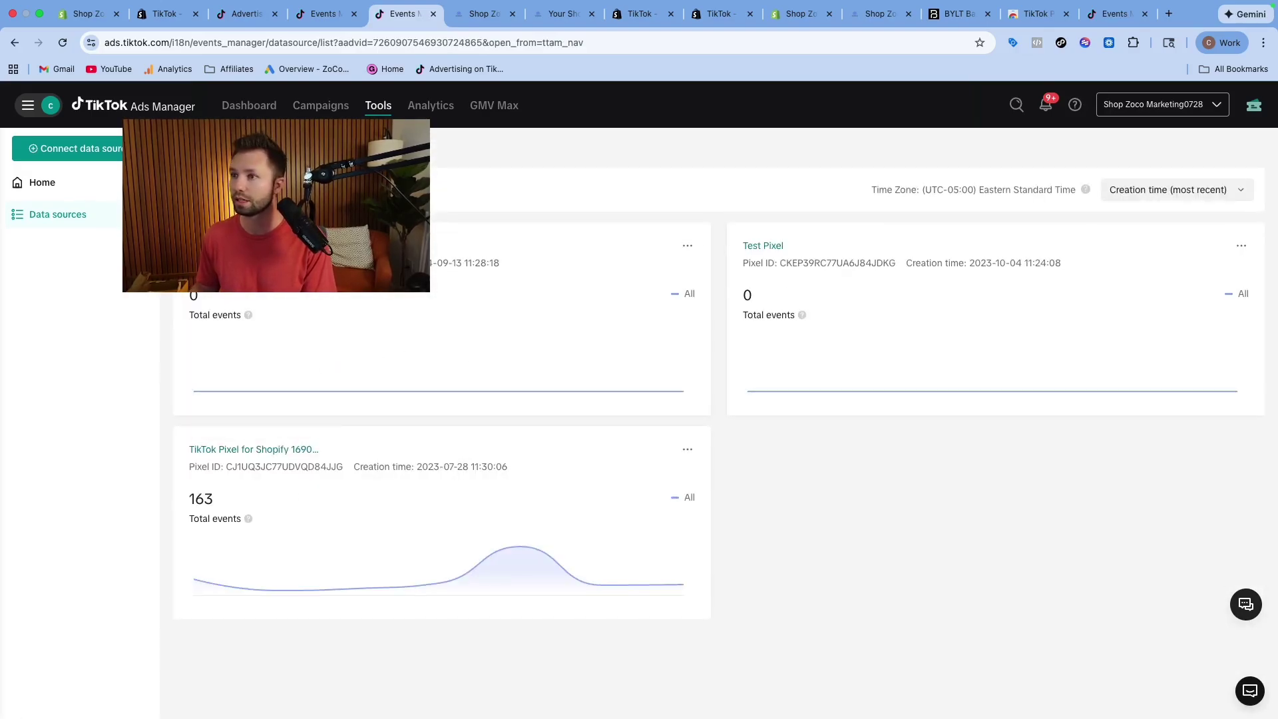
{"action": "left_click", "coordinate": [233, 246]}
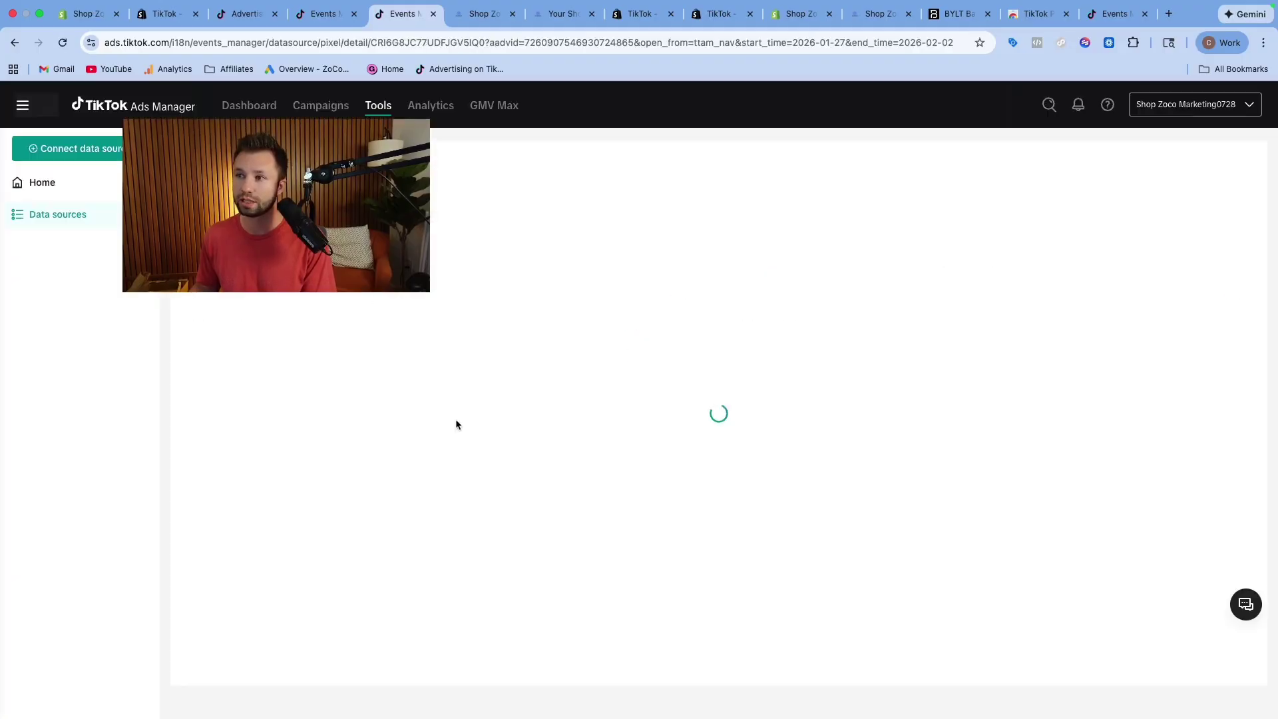
{"action": "scroll", "coordinate": [333, 442], "scroll_direction": "down", "scroll_amount": 2}
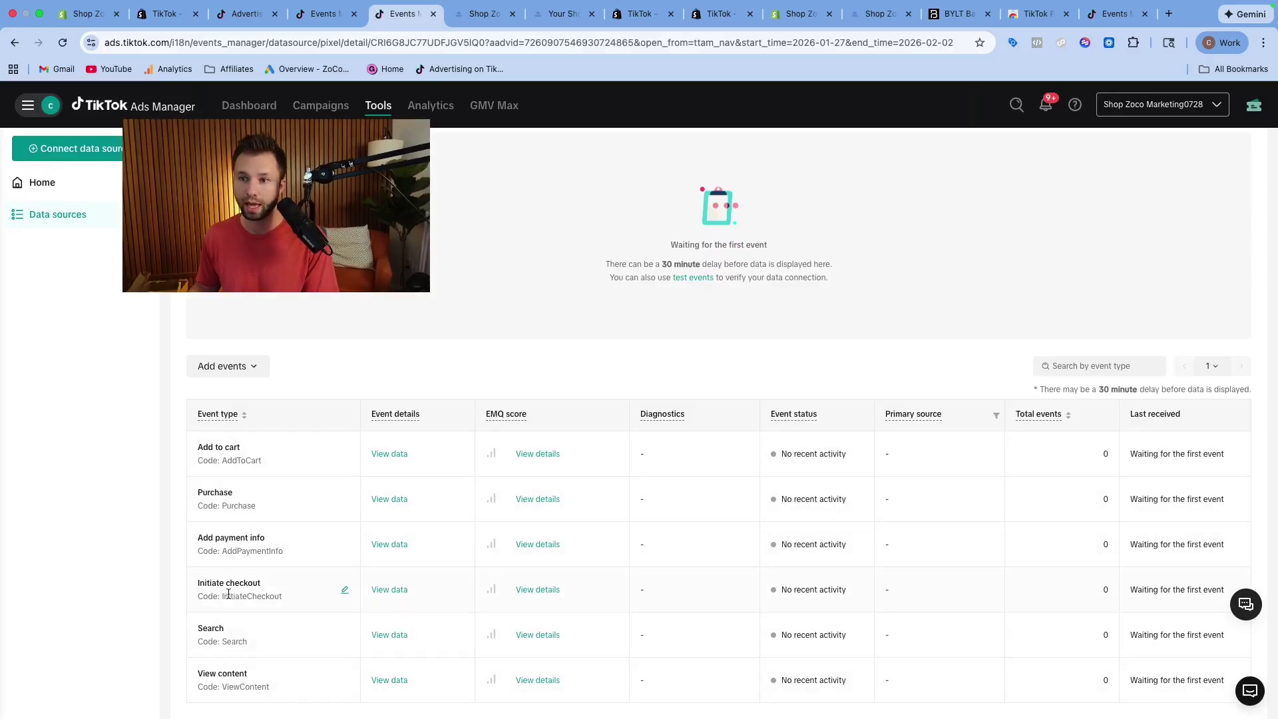
{"action": "scroll", "coordinate": [387, 591], "scroll_direction": "up", "scroll_amount": 3}
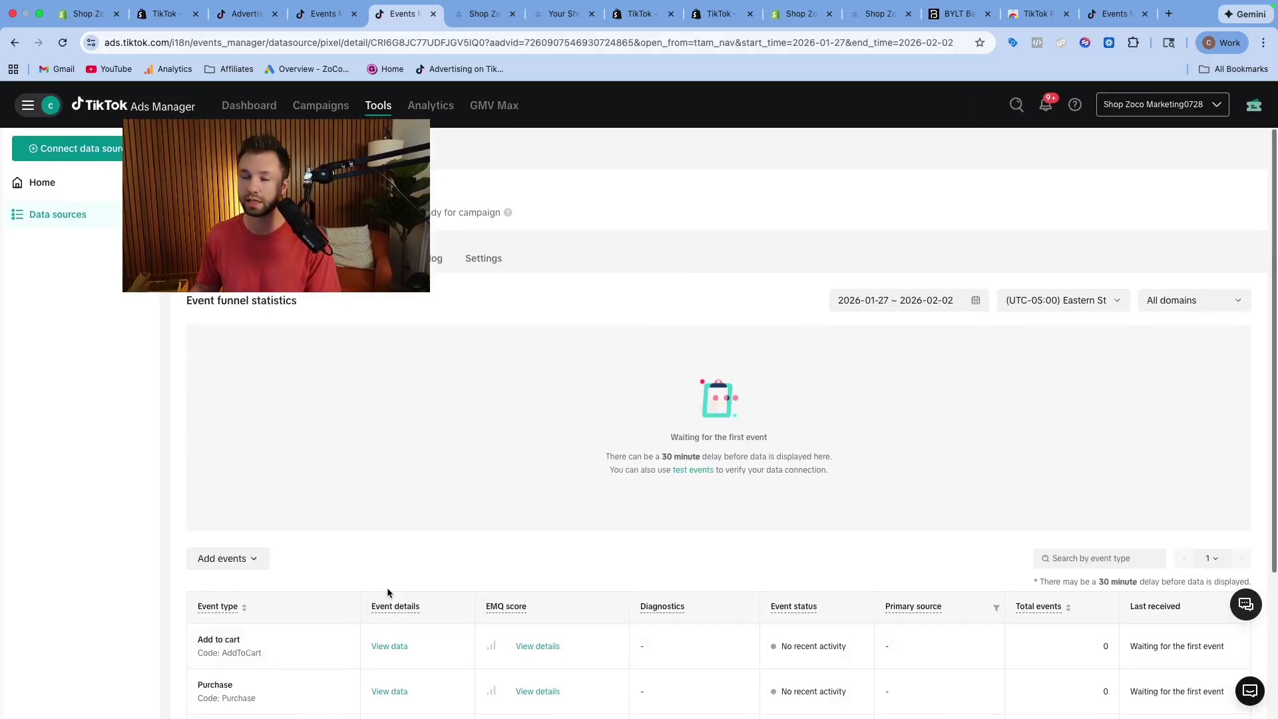